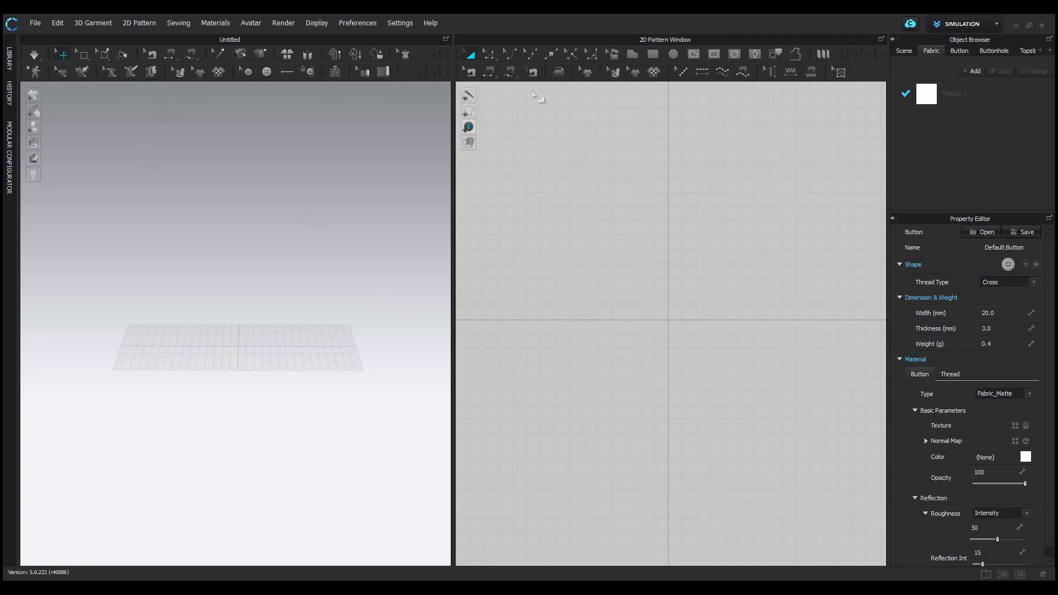
# Step: Draw a closed heart outline, Pattern2D_3779, mirrored on the Y-axis with curved lobes and sides
pyautogui.click(634, 56)
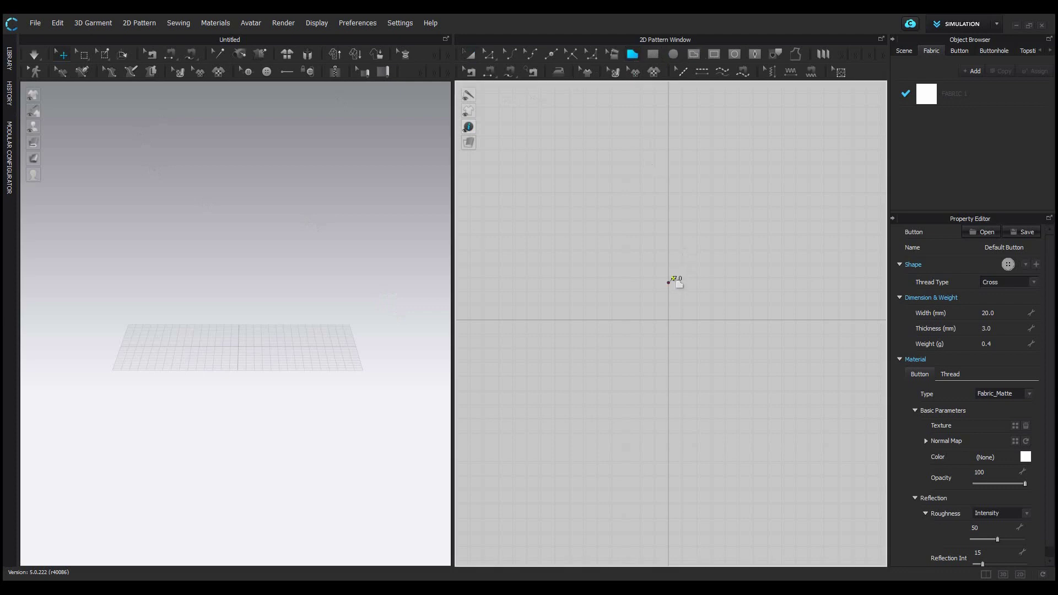
pyautogui.scroll(5, 673, 279)
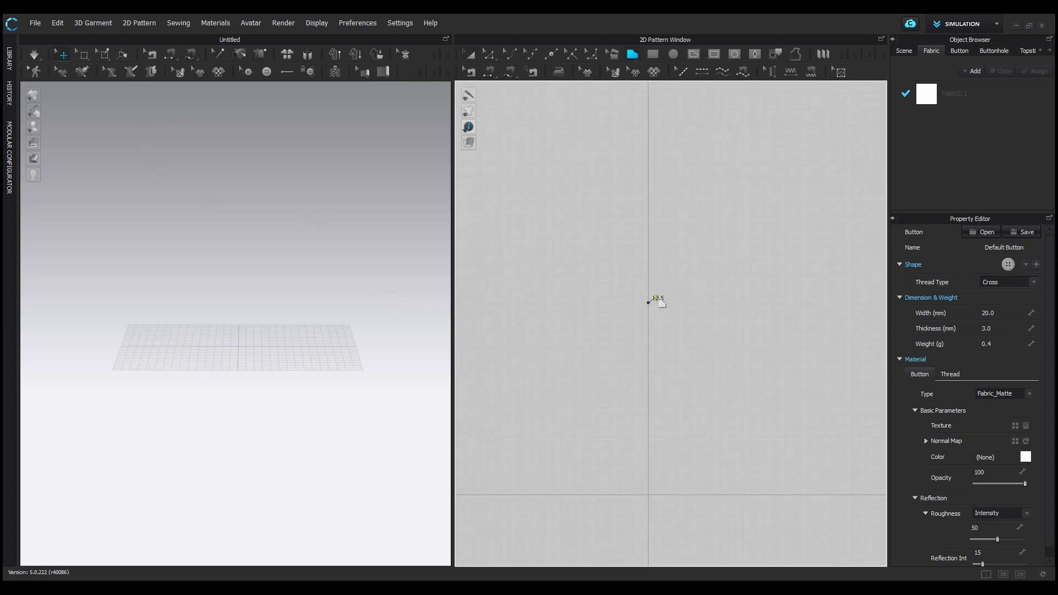
pyautogui.rightClick(656, 298)
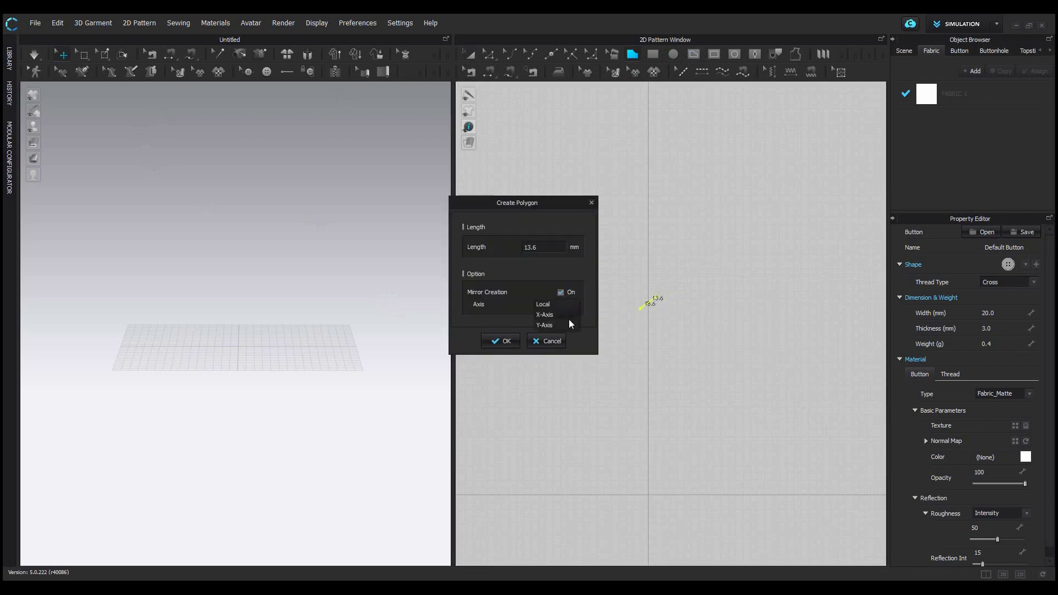
pyautogui.click(567, 324)
pyautogui.click(502, 341)
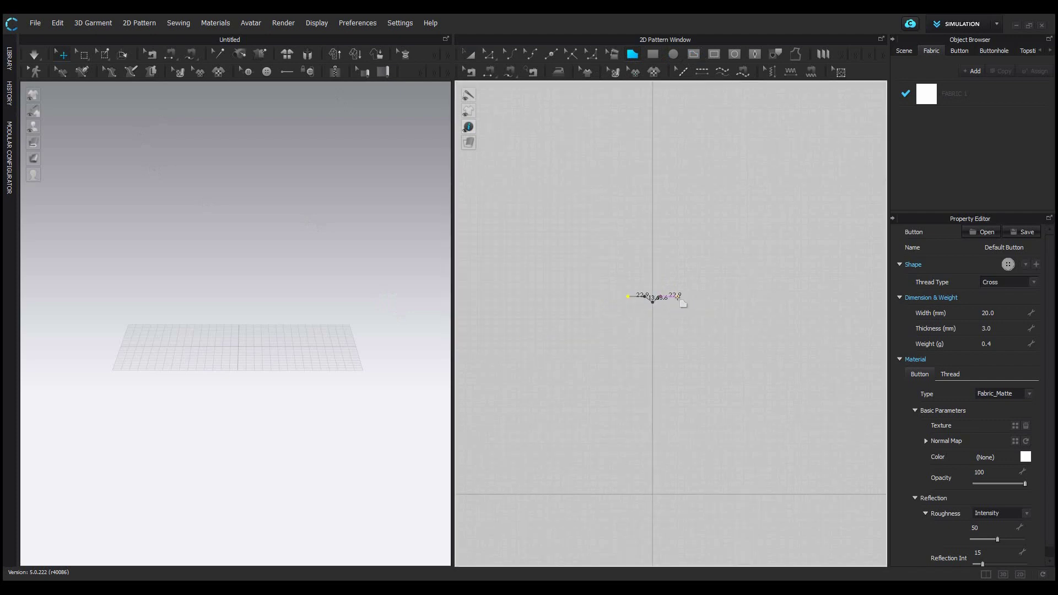
pyautogui.scroll(5, 682, 303)
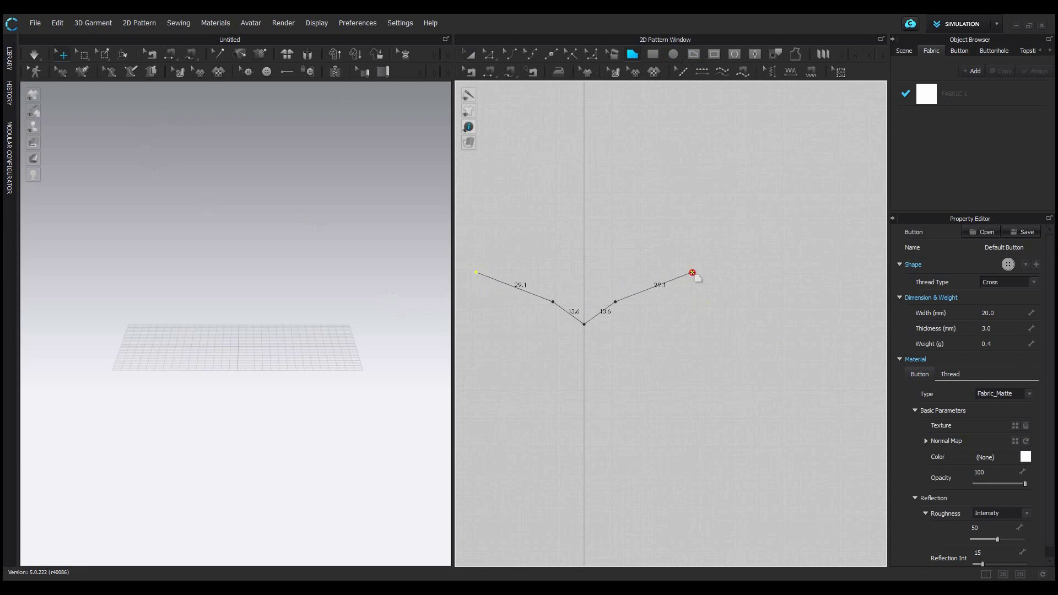
pyautogui.moveTo(692, 272); pyautogui.dragTo(740, 271)
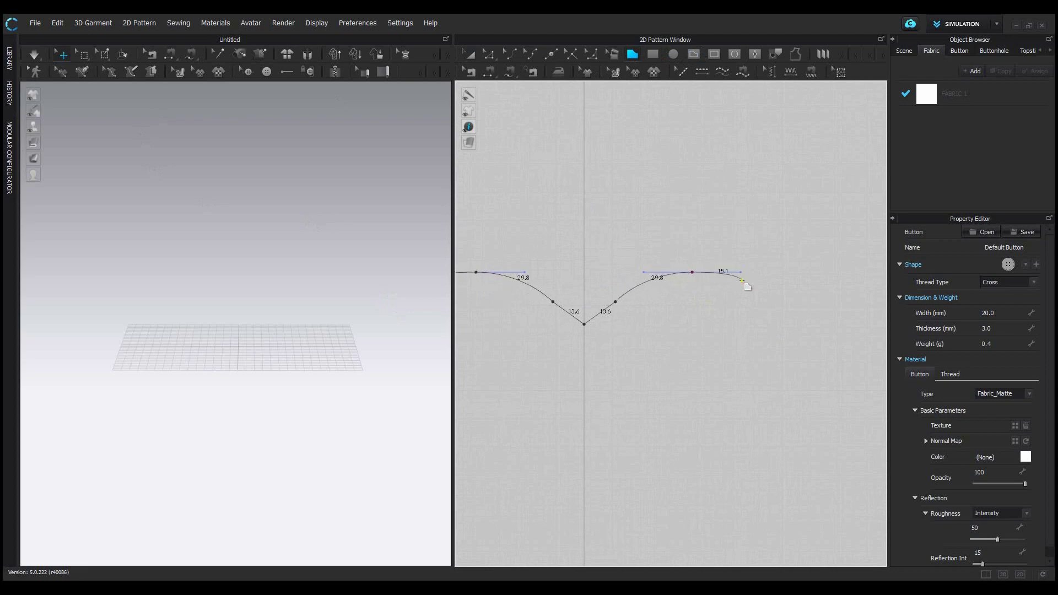
pyautogui.scroll(-4, 766, 359)
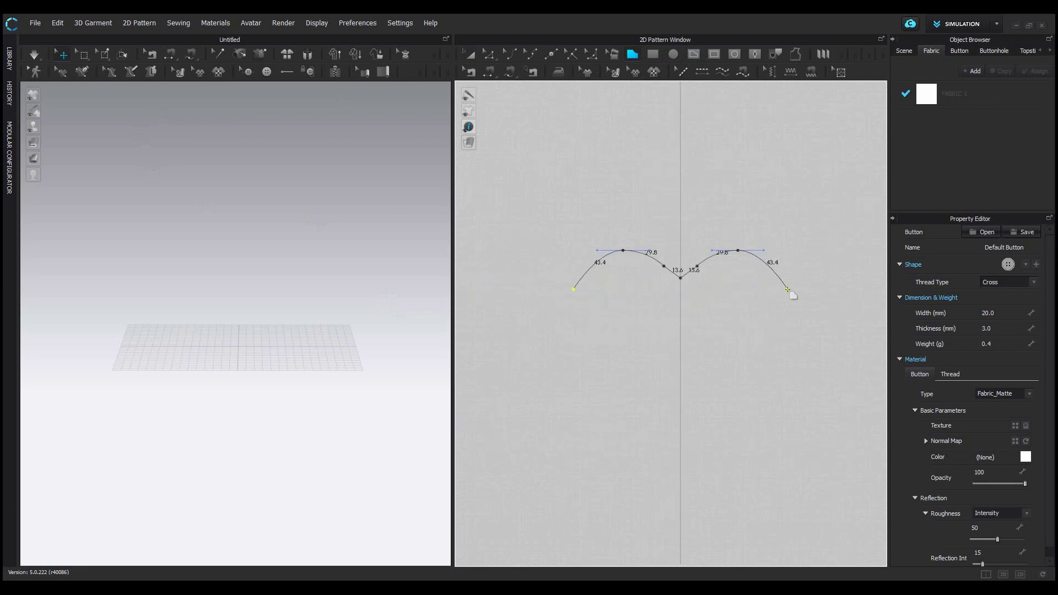
pyautogui.moveTo(787, 289); pyautogui.dragTo(789, 313)
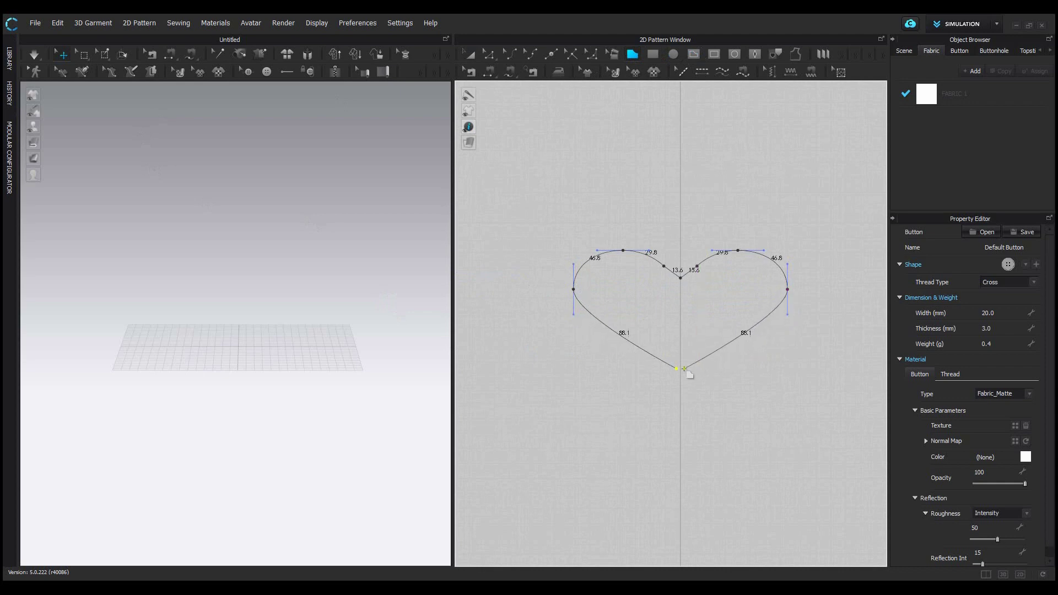
pyautogui.click(682, 373)
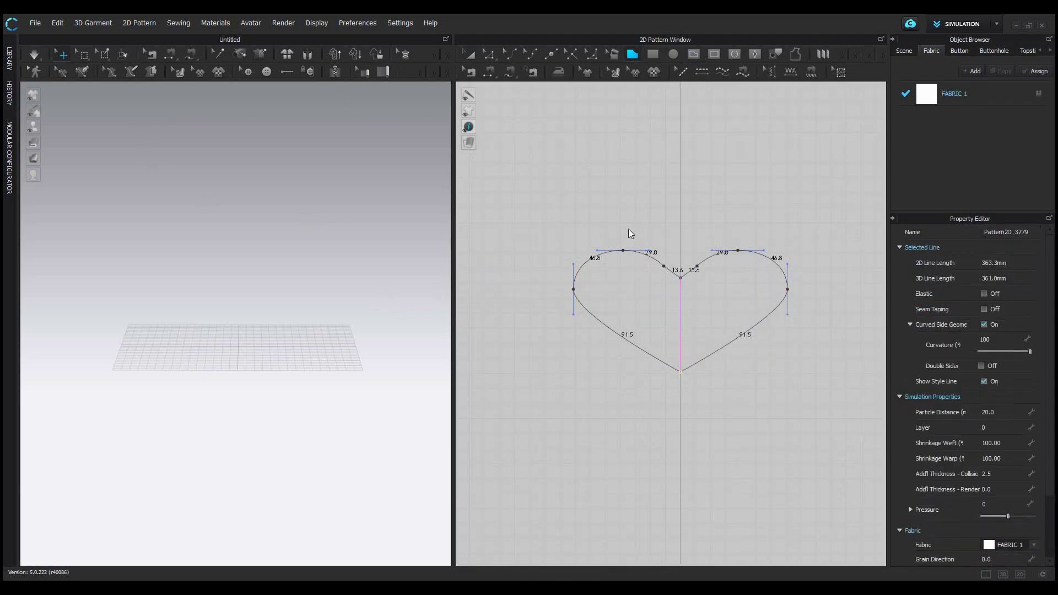
# Step: Scale the heart down to a 291 mm outline, centre it on the 2D axes, and reset its 3D arrangement
pyautogui.click(470, 57)
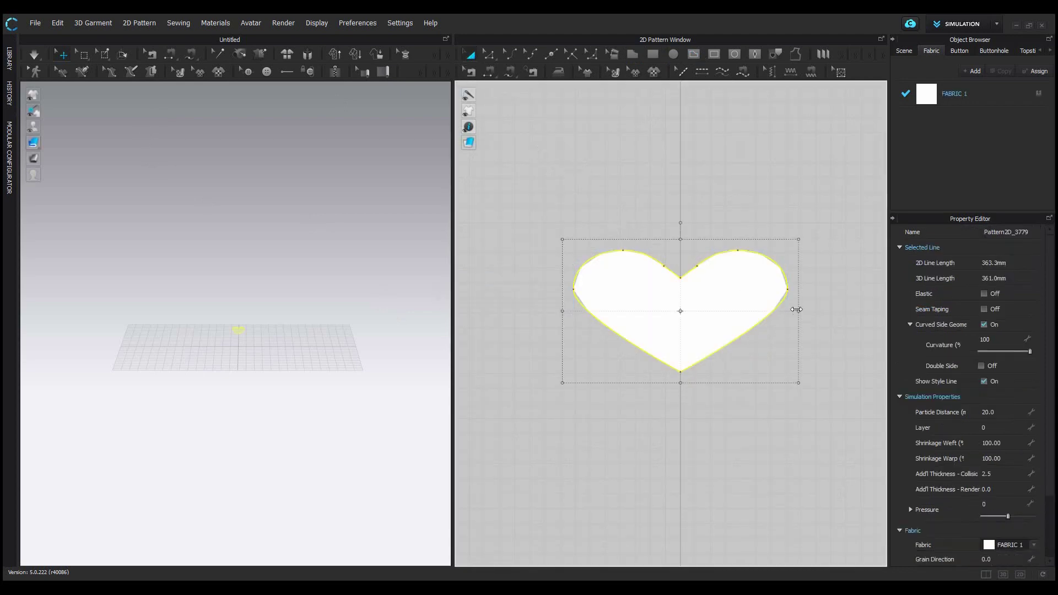
pyautogui.moveTo(798, 309); pyautogui.dragTo(730, 319)
pyautogui.moveTo(647, 330); pyautogui.dragTo(681, 403)
pyautogui.scroll(-2, 694, 351)
pyautogui.scroll(-3, 694, 351)
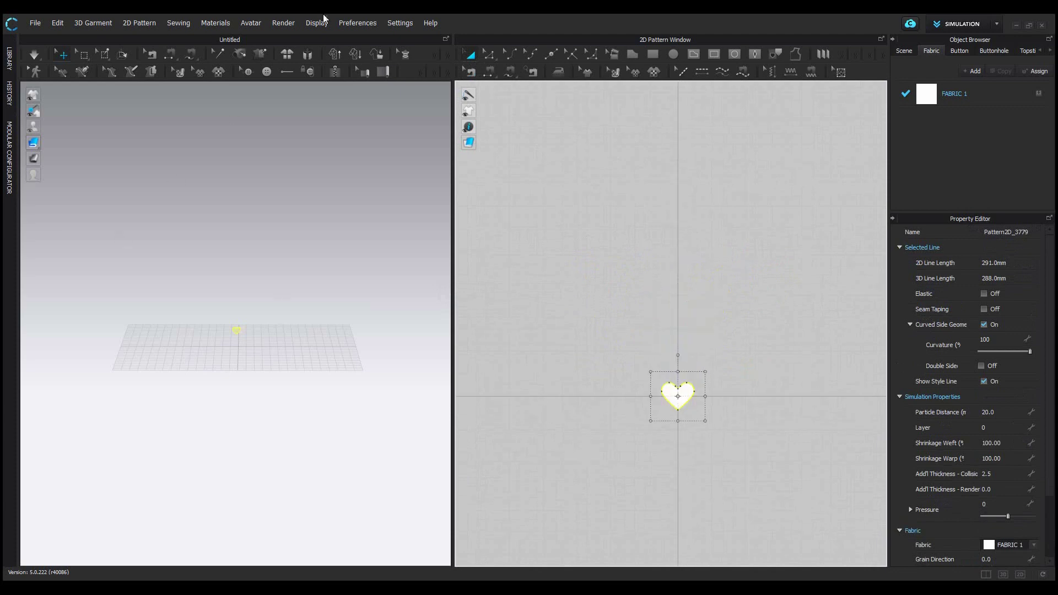
pyautogui.click(292, 53)
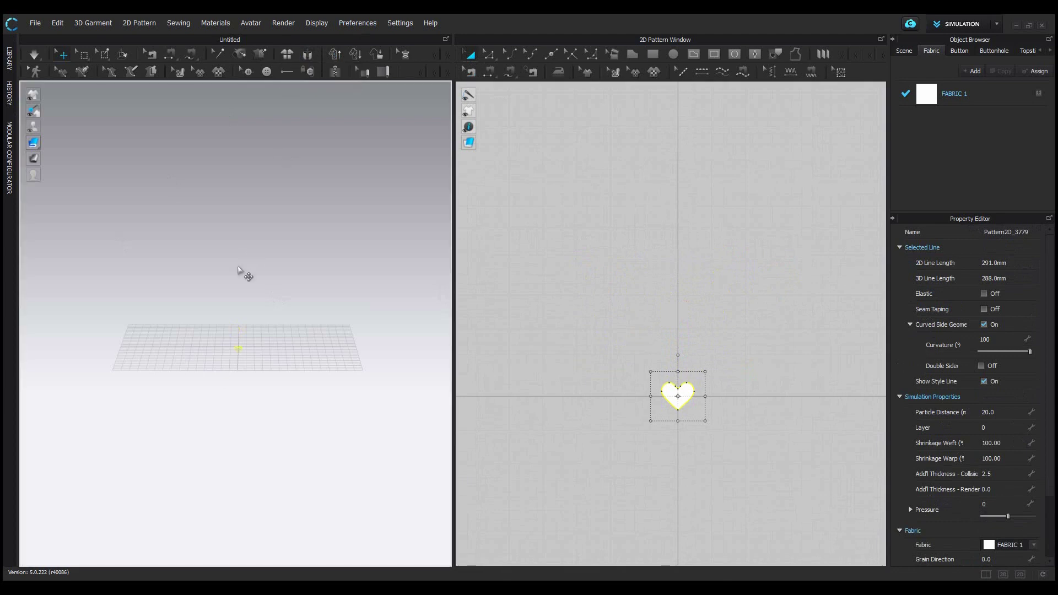
# Step: Rotate the heart piece in the 3D window with the gizmo's red rotation ring, then deselect it
pyautogui.scroll(4, 243, 385)
pyautogui.moveTo(243, 388); pyautogui.dragTo(366, 341, button='right')
pyautogui.click(329, 351)
pyautogui.moveTo(366, 340); pyautogui.dragTo(310, 301)
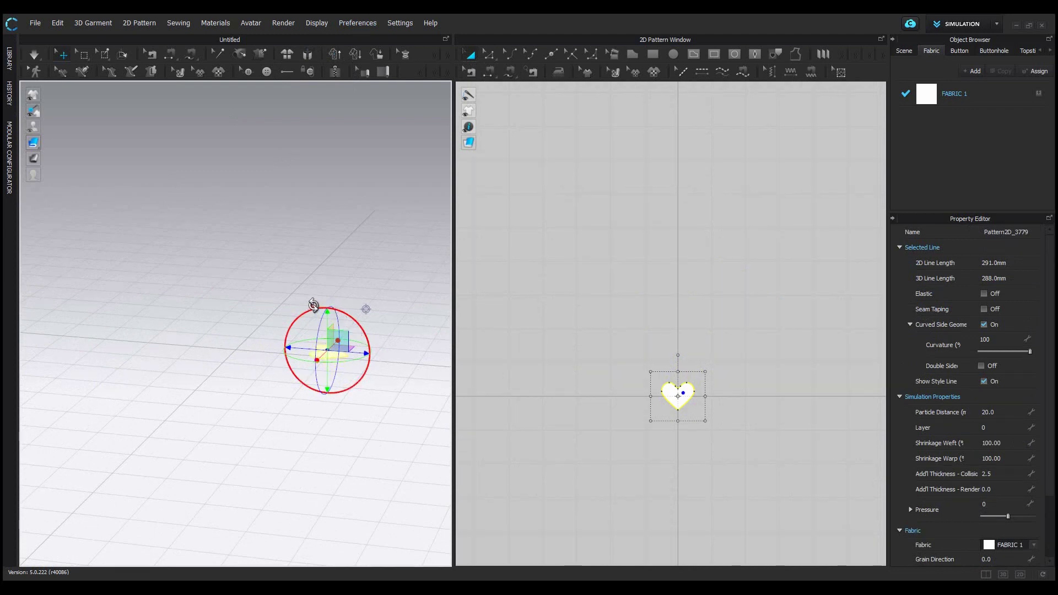
pyautogui.scroll(4, 330, 353)
pyautogui.moveTo(389, 362); pyautogui.dragTo(344, 299, button='middle')
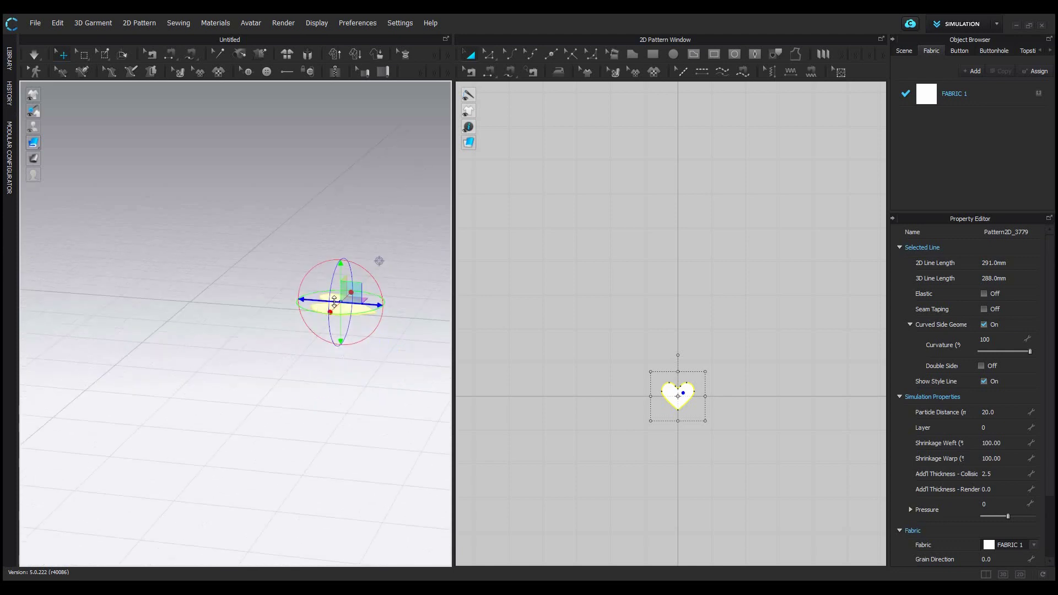
pyautogui.moveTo(346, 296); pyautogui.dragTo(231, 293, button='right')
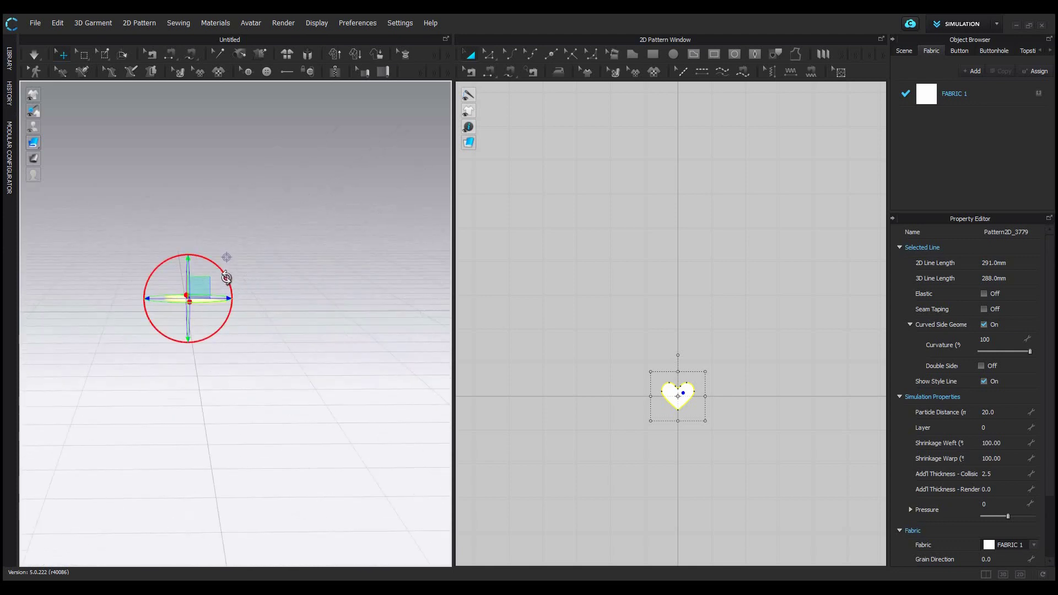
pyautogui.click(283, 284)
pyautogui.moveTo(283, 283); pyautogui.dragTo(156, 380, button='right')
# Step: Set the heart's Particle Distance to 1.0
pyautogui.press('2')
pyautogui.scroll(10, 238, 337)
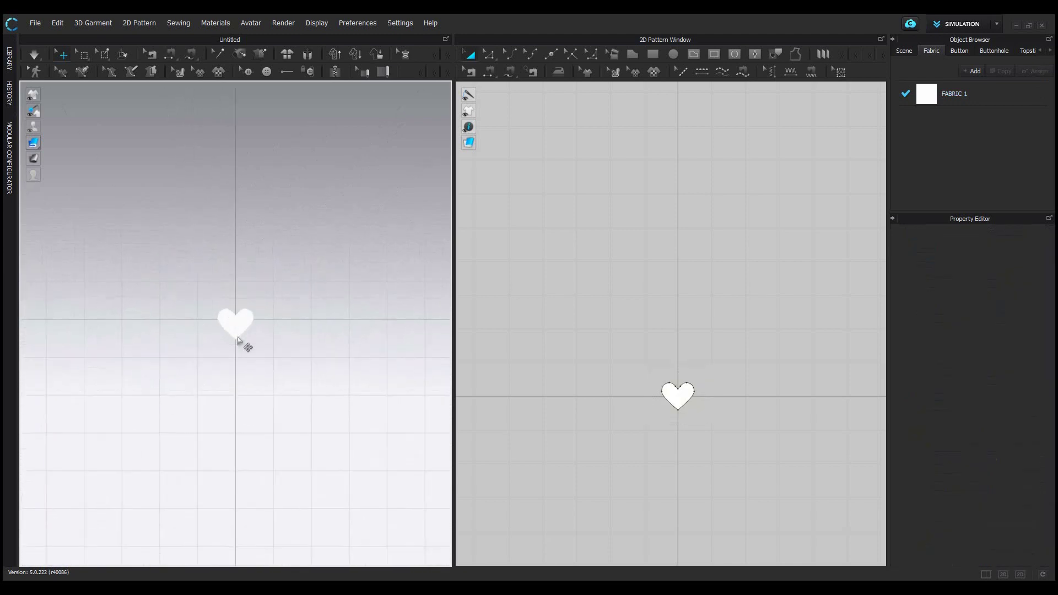
pyautogui.click(254, 332)
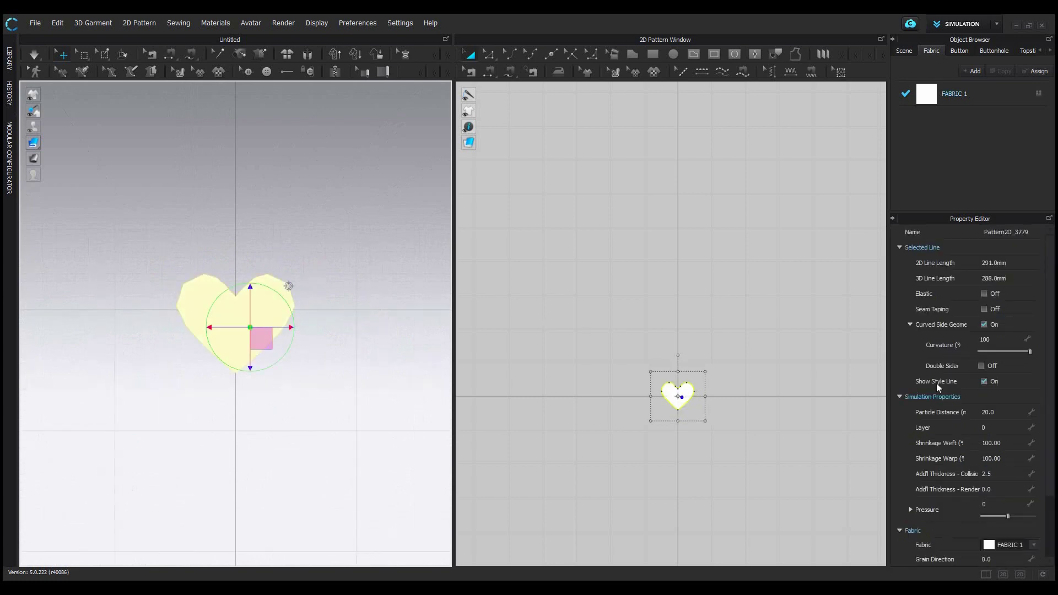
pyautogui.click(999, 411)
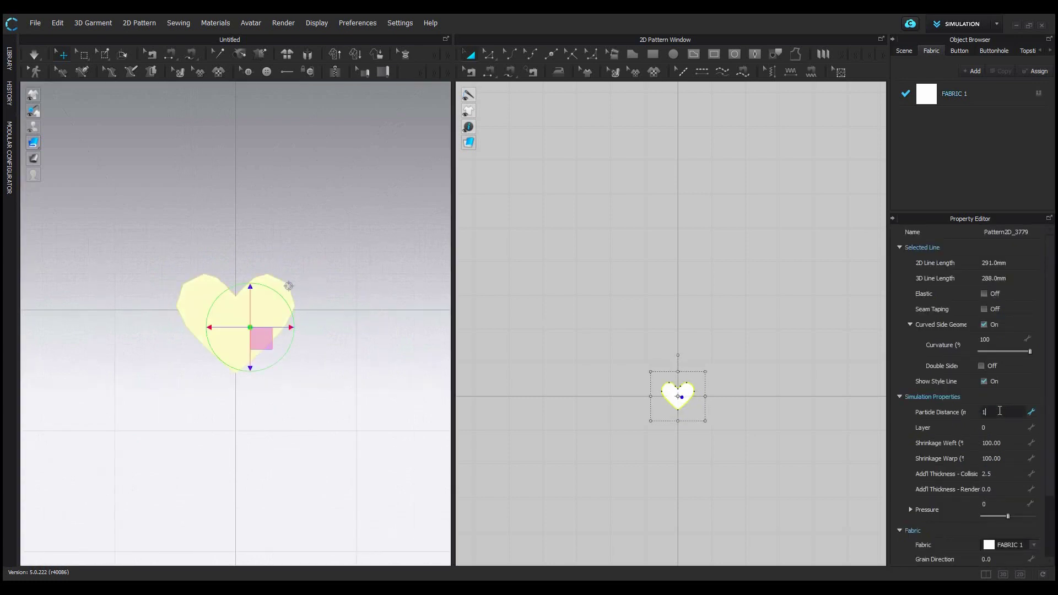
pyautogui.write('1')
pyautogui.press('Return')
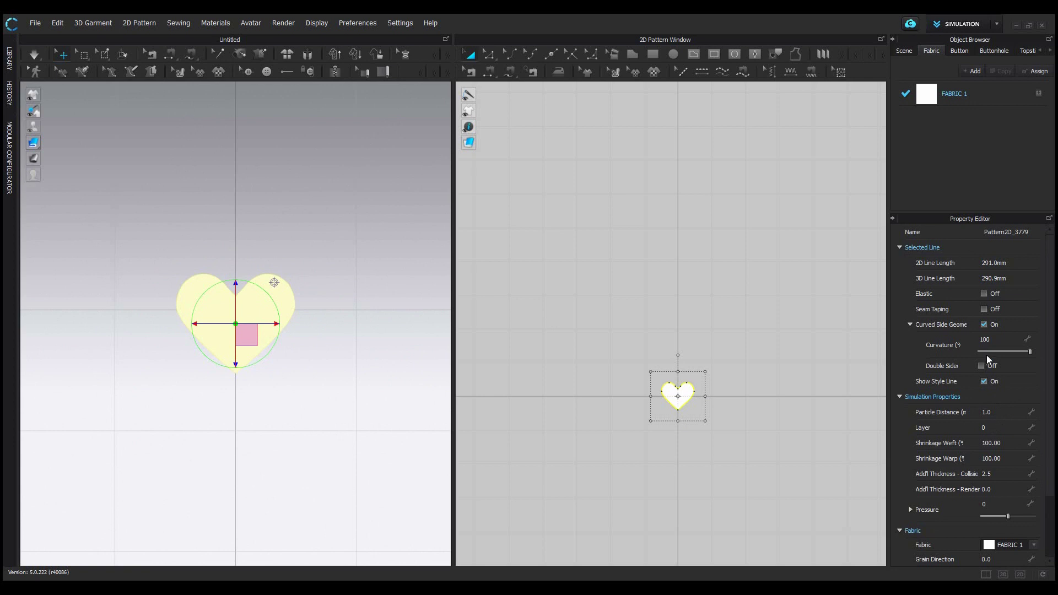
# Step: Set the heart's Add'l Thickness - Render to 7.0
pyautogui.click(996, 488)
pyautogui.write('5')
pyautogui.press('Return')
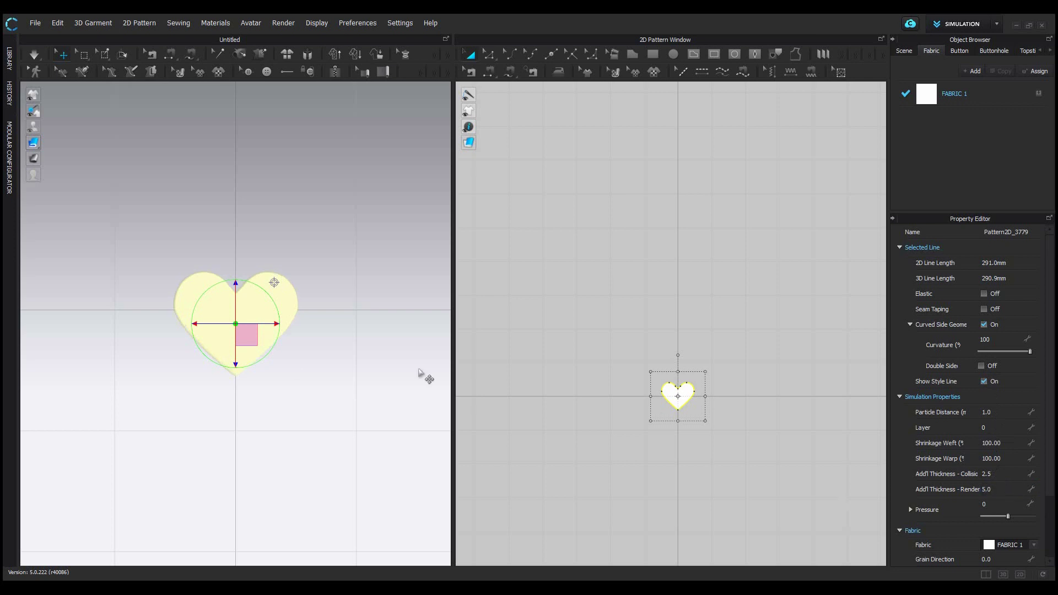
pyautogui.moveTo(419, 374); pyautogui.dragTo(301, 339, button='right')
pyautogui.click(1005, 488)
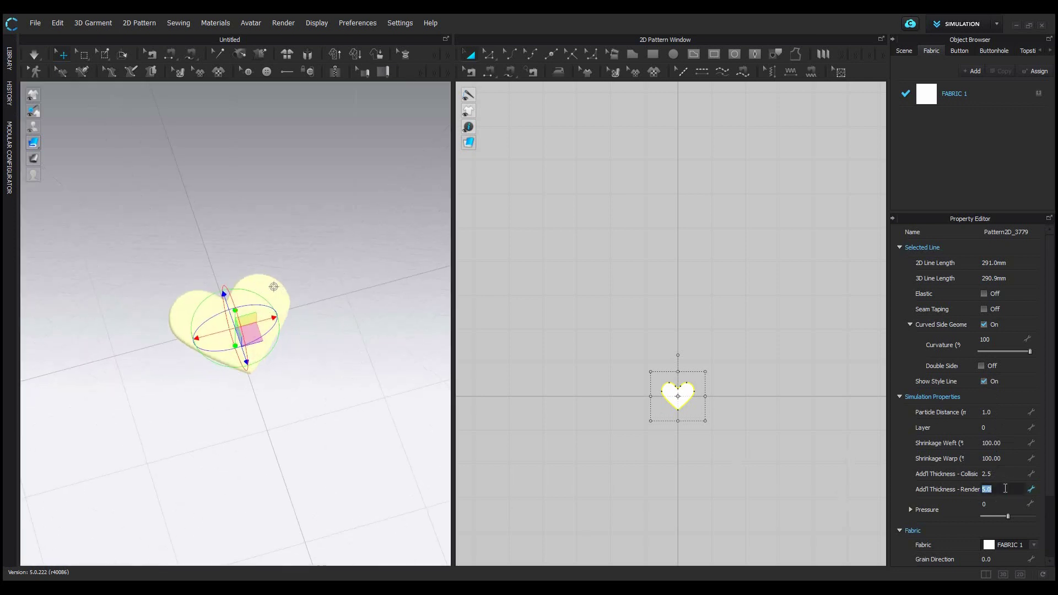
pyautogui.press('Return')
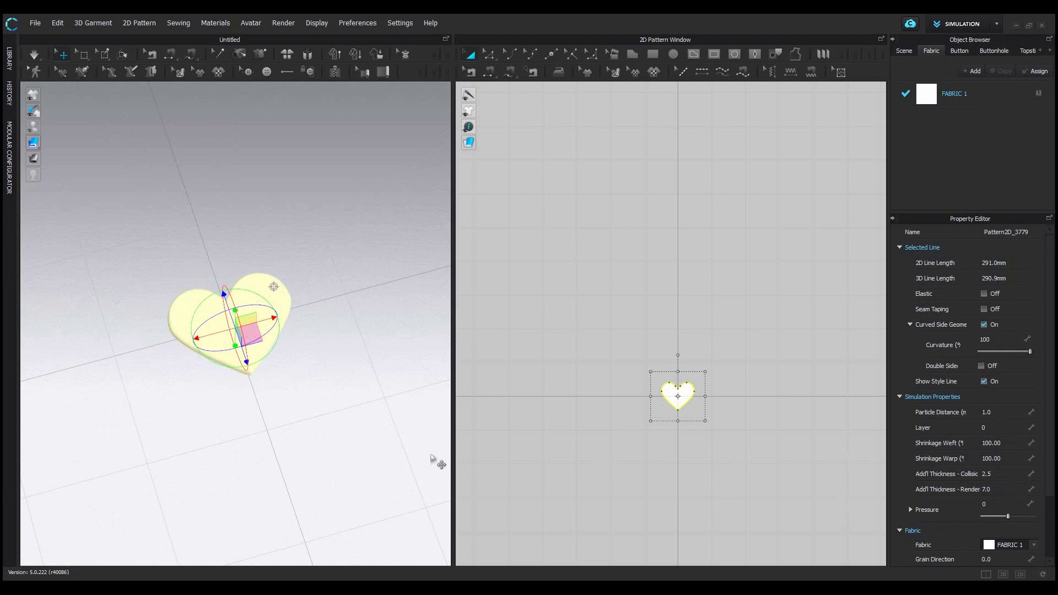
pyautogui.moveTo(255, 371); pyautogui.dragTo(226, 405, button='right')
pyautogui.click(308, 335)
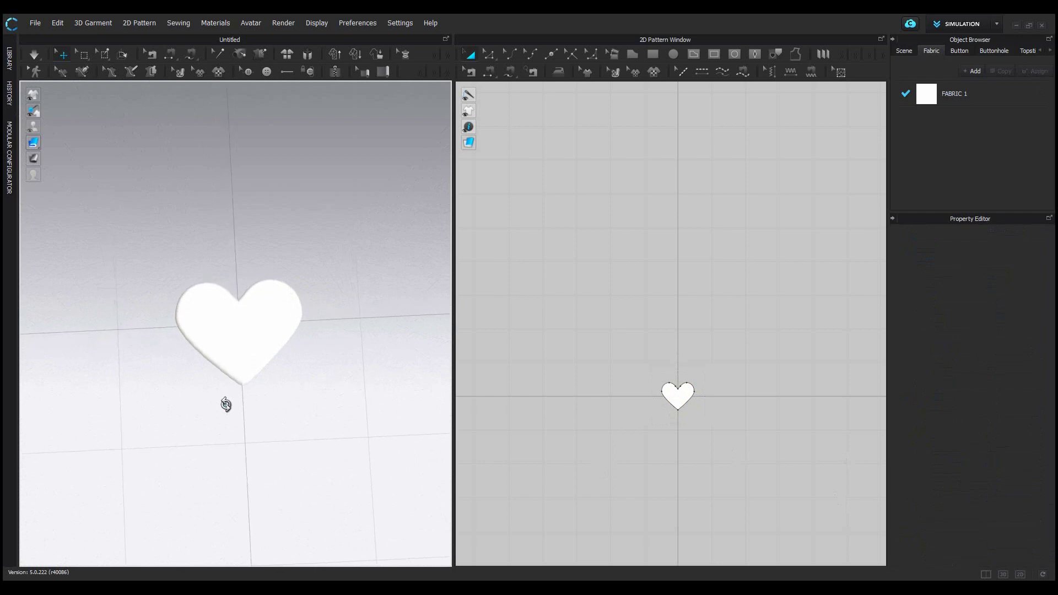
# Step: Change FABRIC 1's colour to red
pyautogui.click(952, 97)
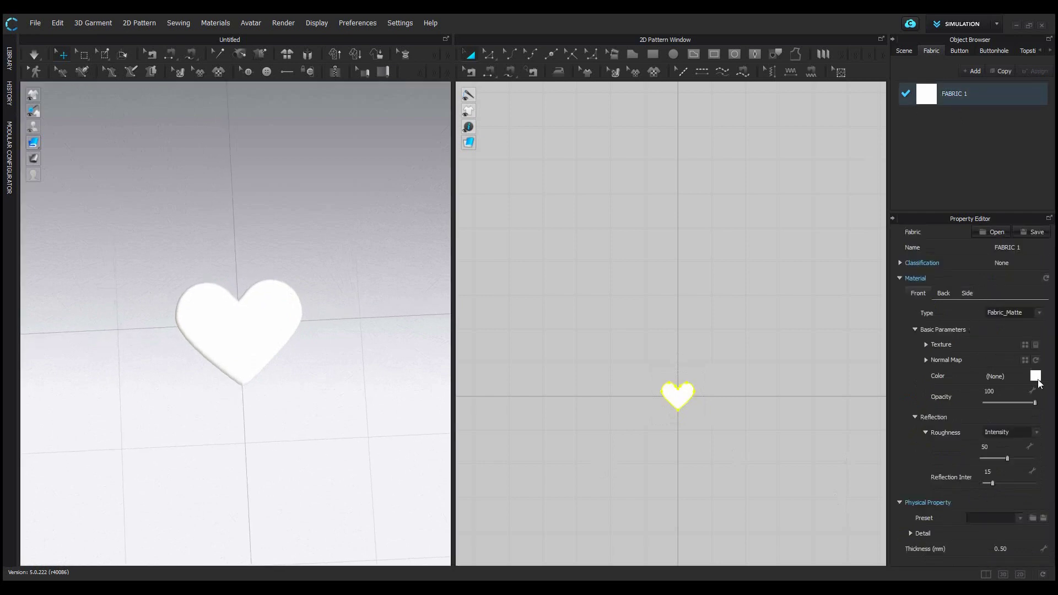
pyautogui.click(1035, 376)
pyautogui.click(614, 166)
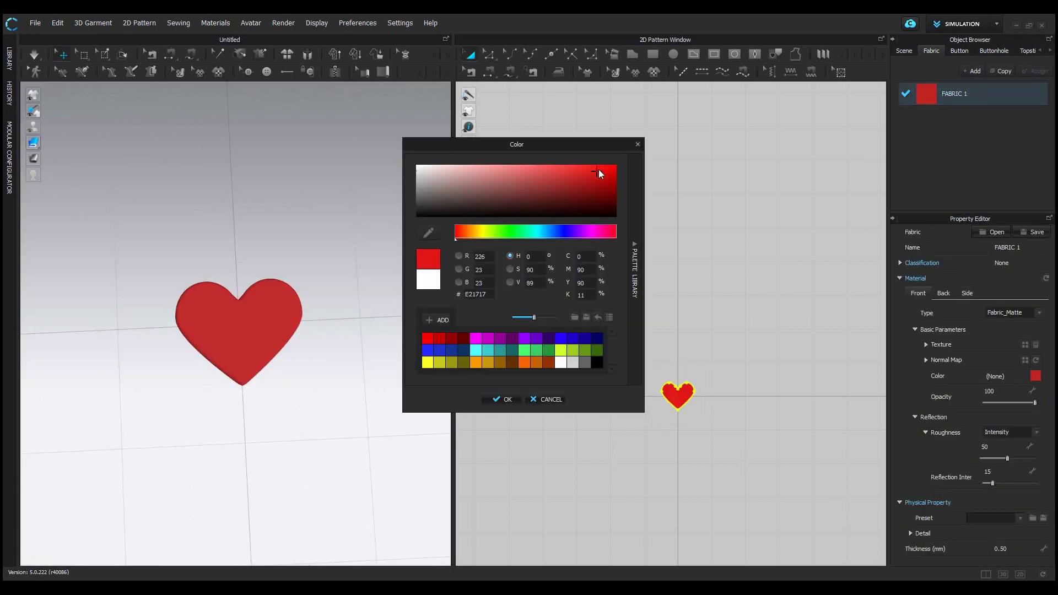
pyautogui.click(508, 399)
pyautogui.moveTo(373, 389); pyautogui.dragTo(298, 373, button='right')
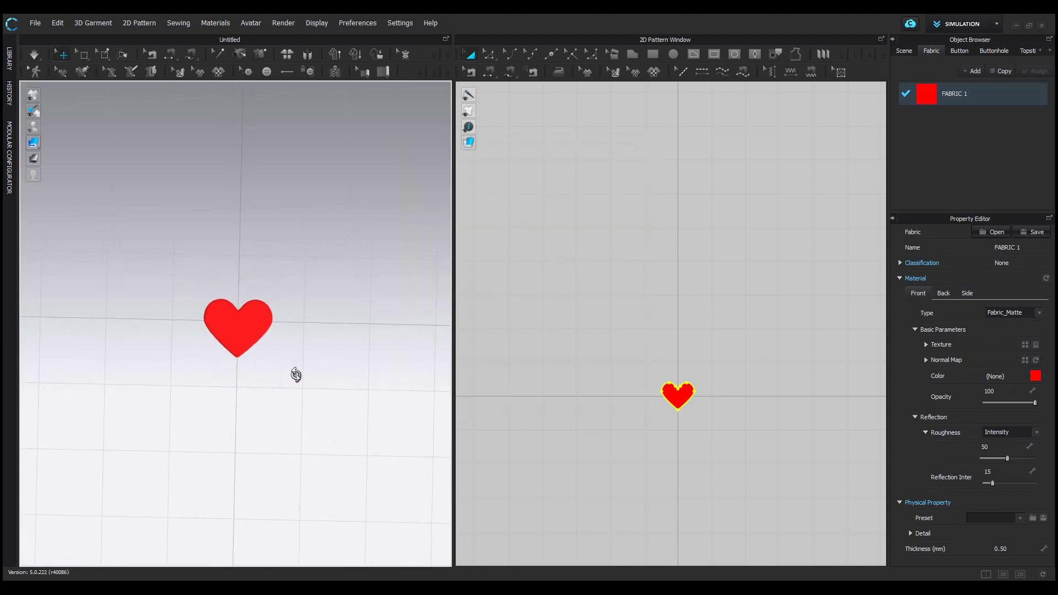
pyautogui.scroll(3, 277, 368)
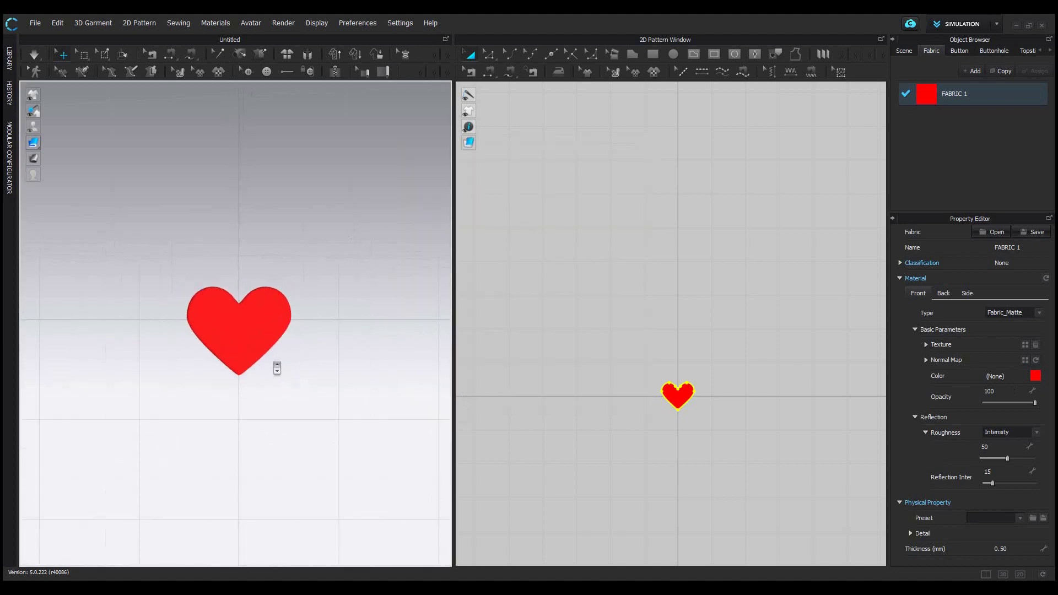
pyautogui.moveTo(300, 385); pyautogui.dragTo(245, 332, button='right')
pyautogui.click(240, 336)
pyautogui.scroll(3, 241, 336)
pyautogui.moveTo(251, 371)
pyautogui.mouseDown(button='right')
pyautogui.moveTo(254, 340)
pyautogui.moveTo(266, 378)
pyautogui.mouseUp(button='right')
pyautogui.click(307, 299)
pyautogui.moveTo(302, 303); pyautogui.dragTo(237, 401, button='right')
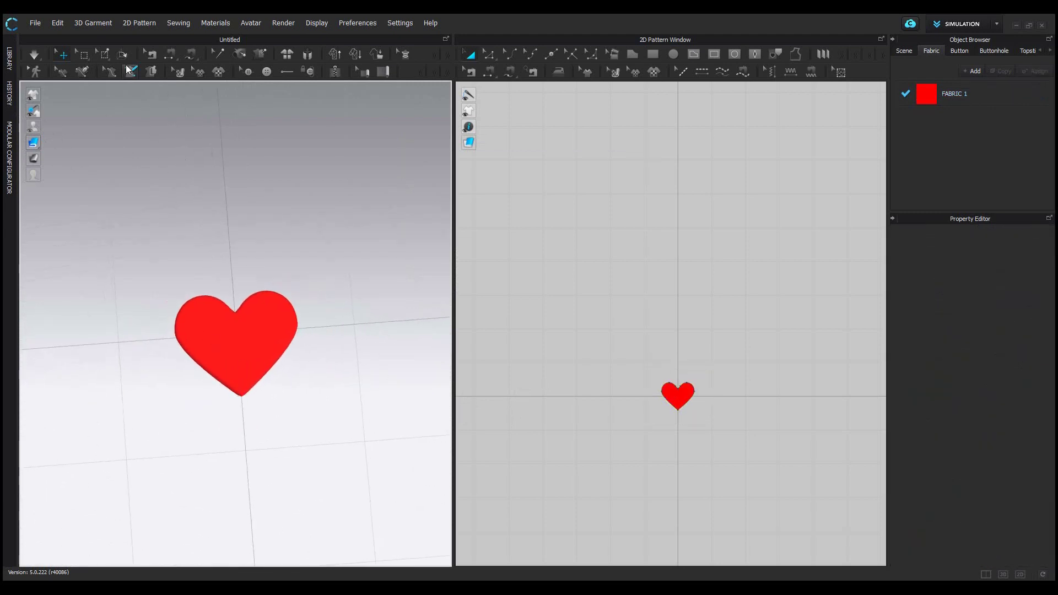
# Step: Export the heart as OBJ to obj_herzknopf, replacing the existing file
pyautogui.click(35, 23)
pyautogui.moveTo(53, 101)
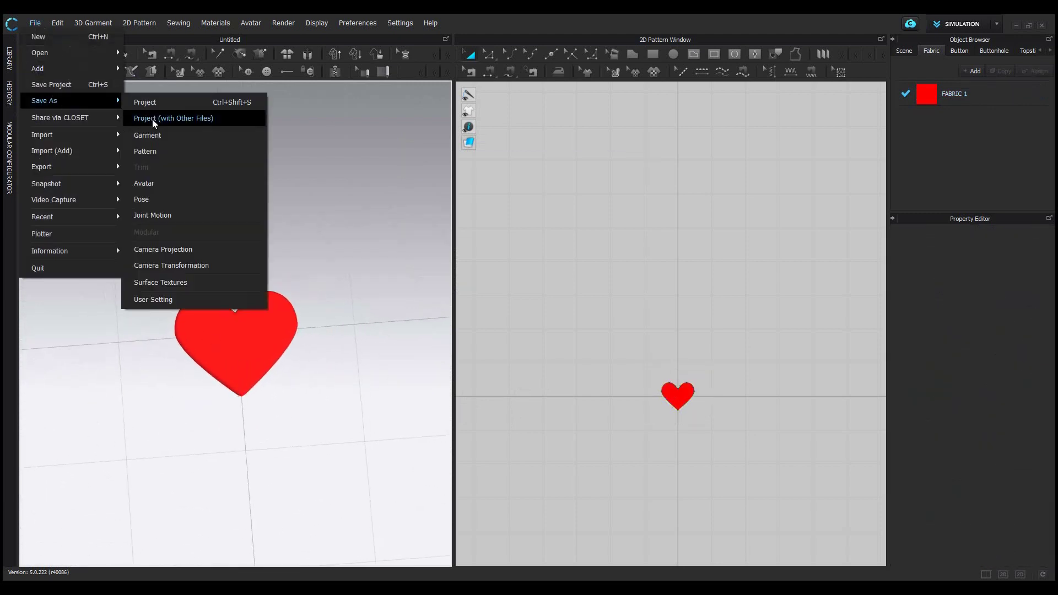
pyautogui.moveTo(66, 167)
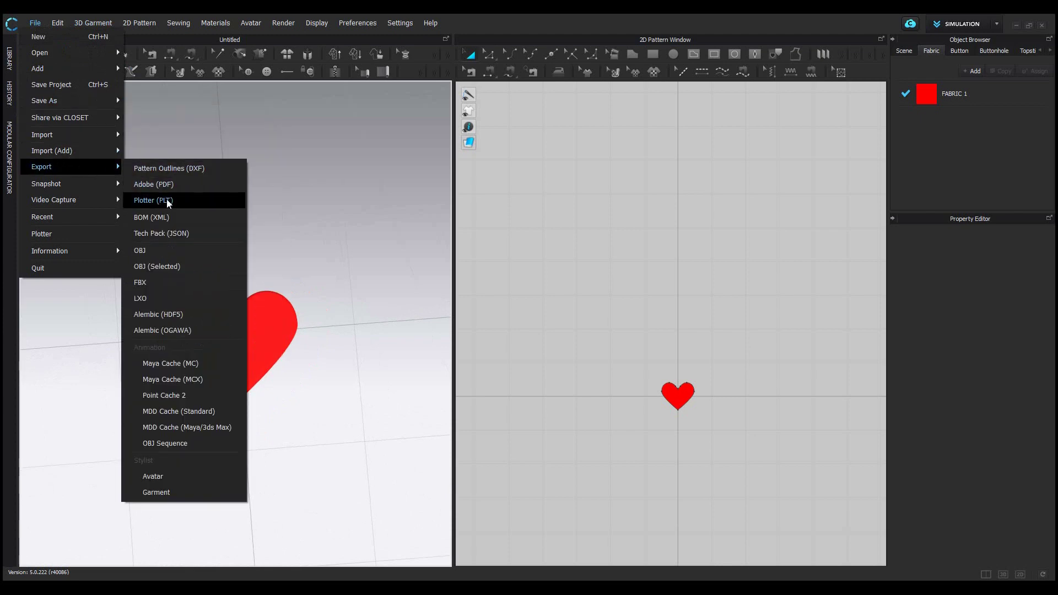
pyautogui.click(140, 250)
pyautogui.click(243, 107)
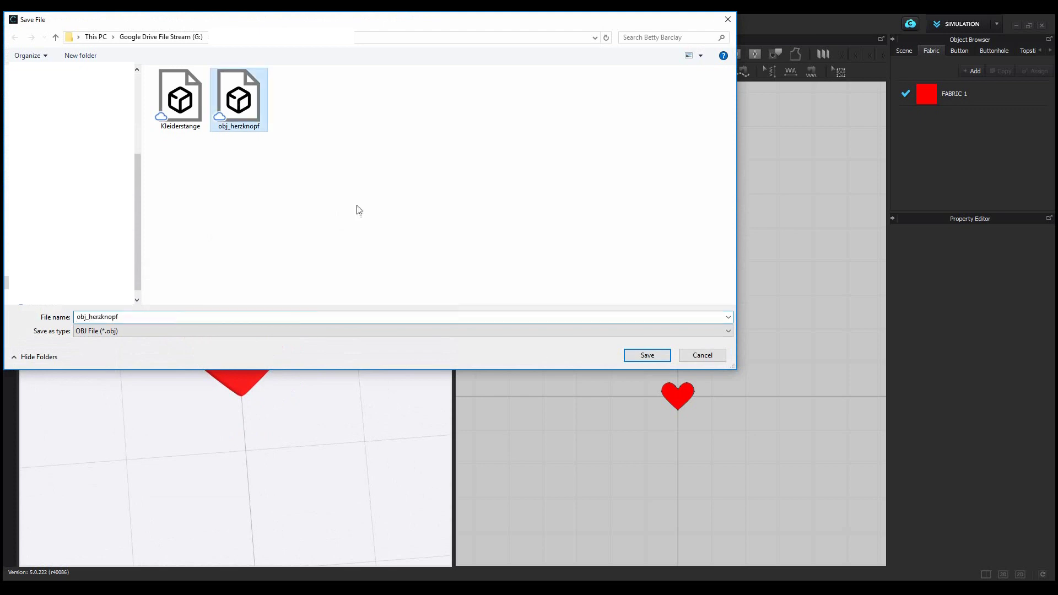
pyautogui.click(646, 355)
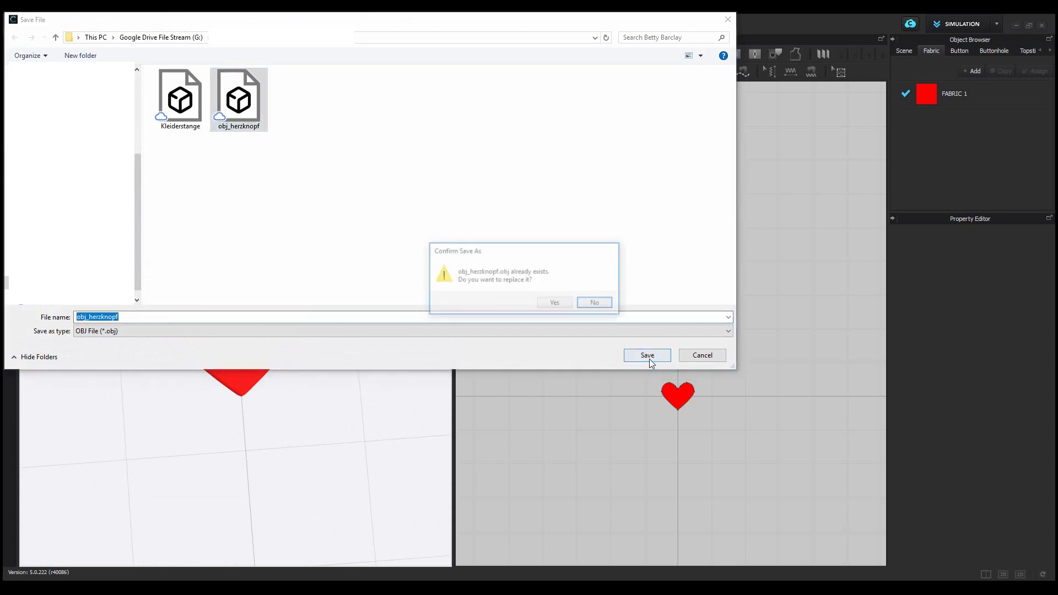
pyautogui.click(562, 307)
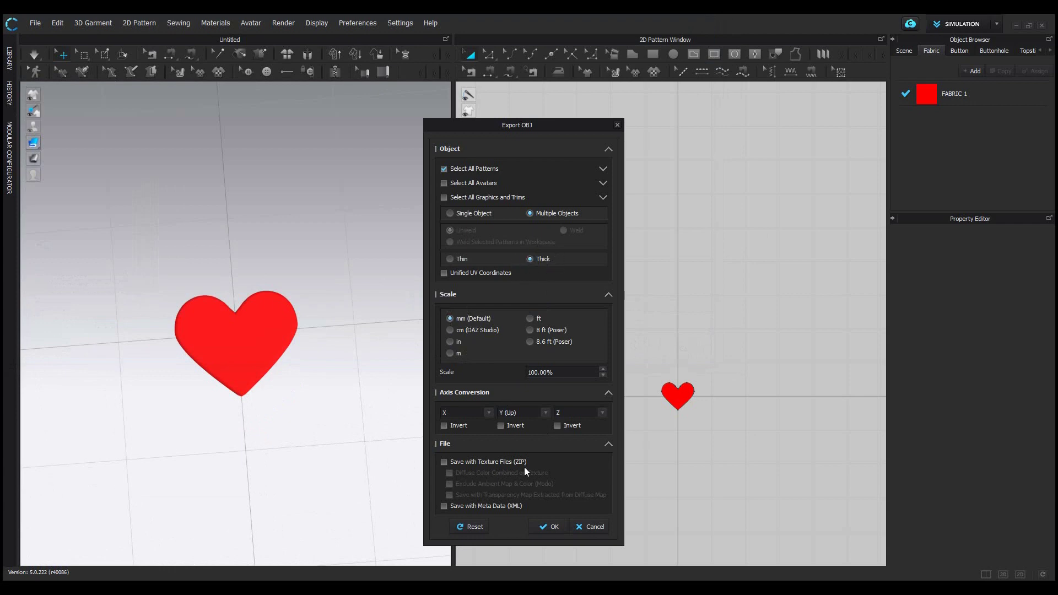
pyautogui.click(552, 527)
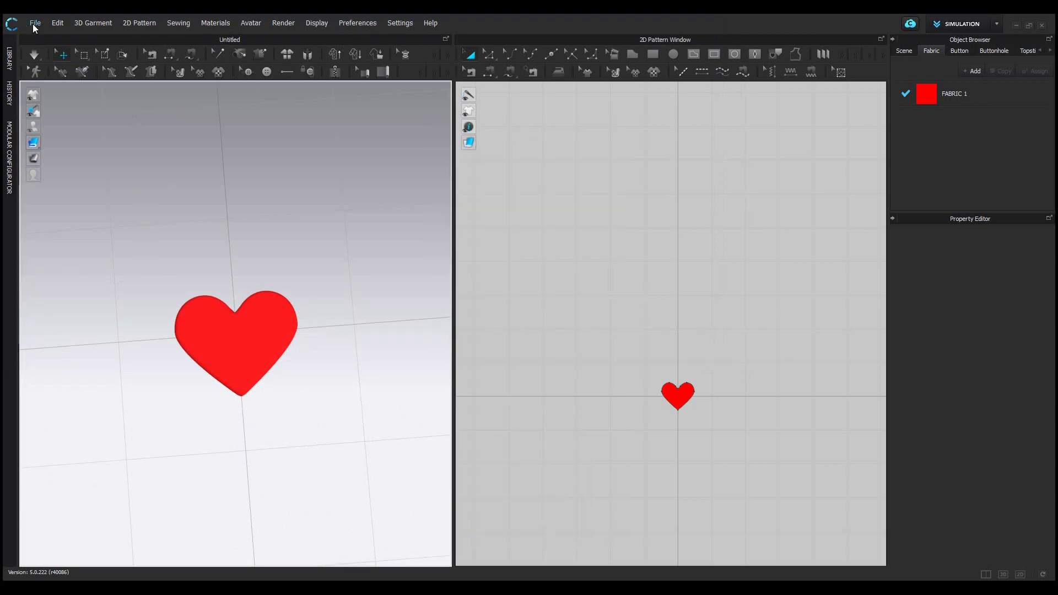
pyautogui.moveTo(306, 478); pyautogui.dragTo(301, 481, button='right')
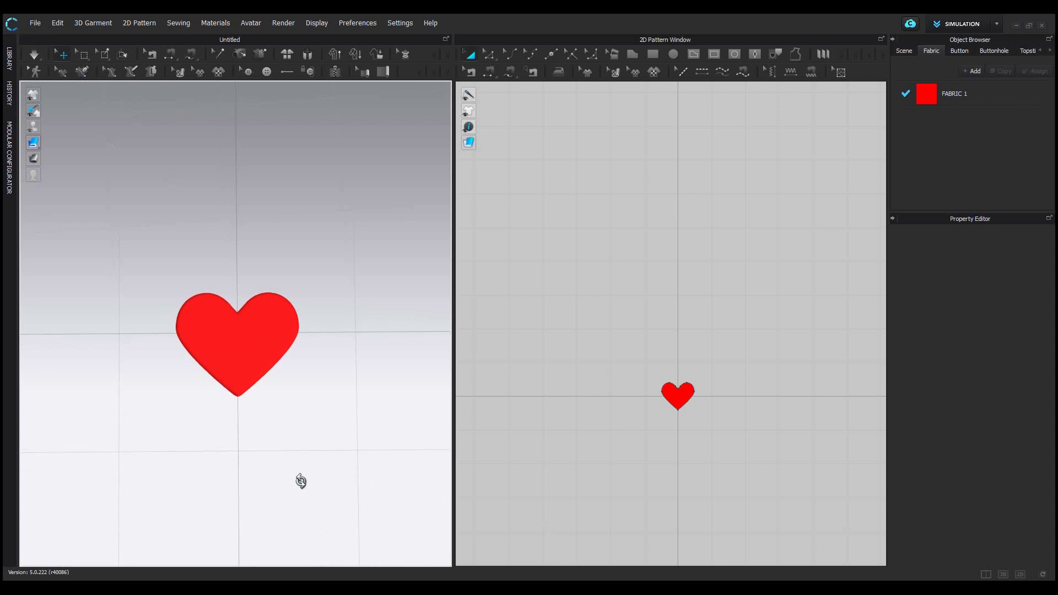
# Step: Capture a snip of the red heart with Snipping Tool
pyautogui.press('super+c')
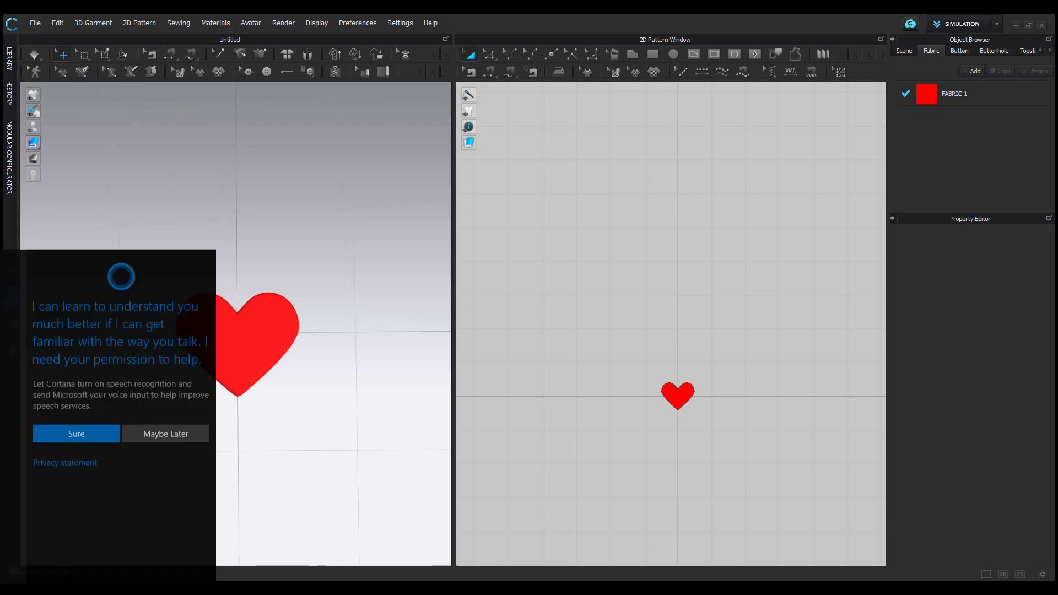
pyautogui.write('sni')
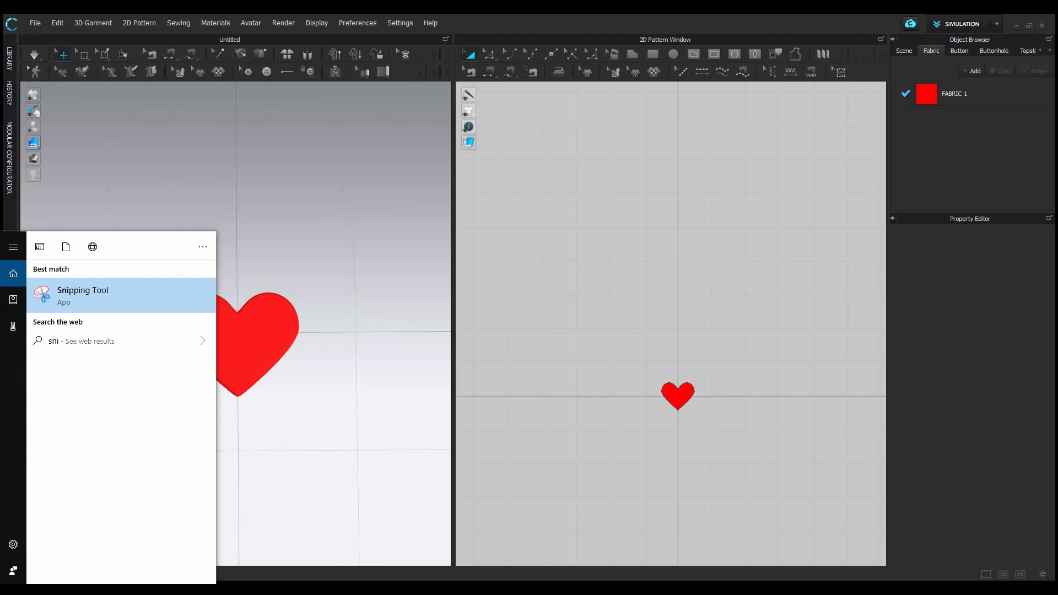
pyautogui.press('Return')
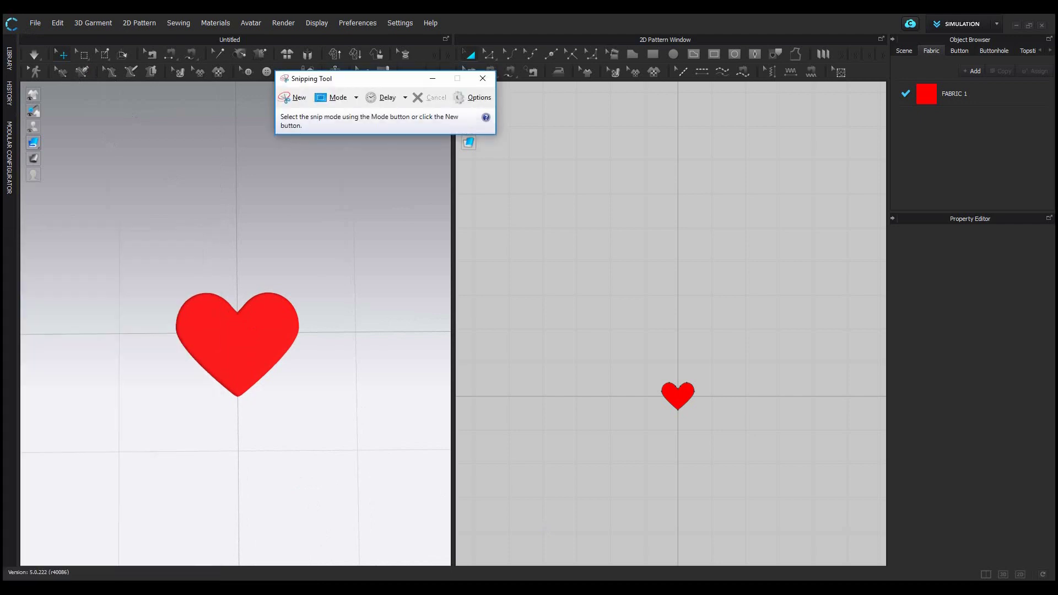
pyautogui.click(299, 98)
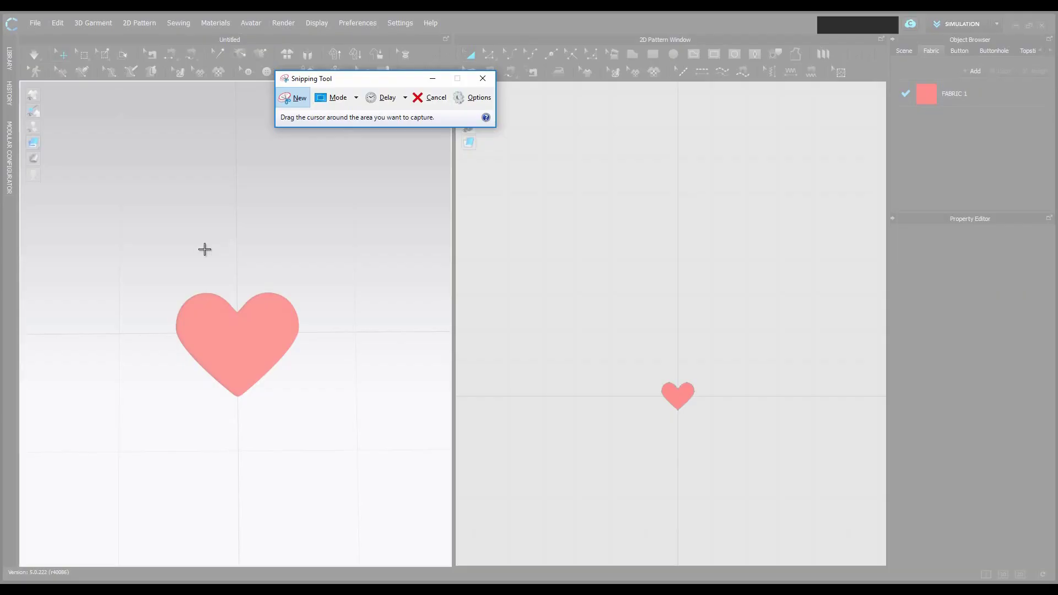
pyautogui.moveTo(171, 271); pyautogui.dragTo(303, 406)
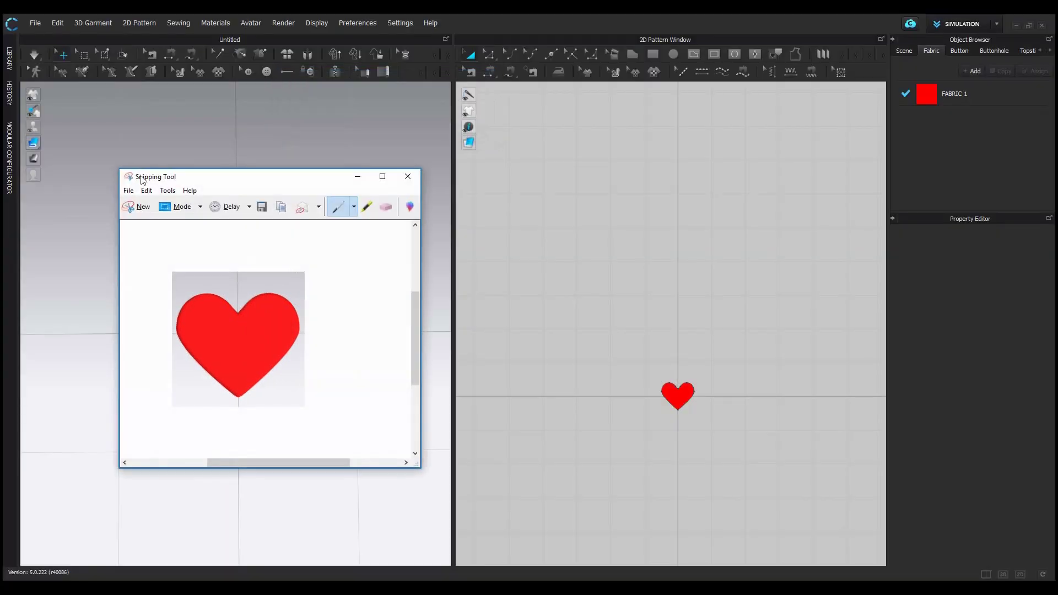
# Step: Save the snip over the existing Herzknopf PNG and minimise Snipping Tool
pyautogui.click(128, 190)
pyautogui.click(152, 219)
pyautogui.click(370, 291)
pyautogui.click(668, 481)
pyautogui.click(357, 176)
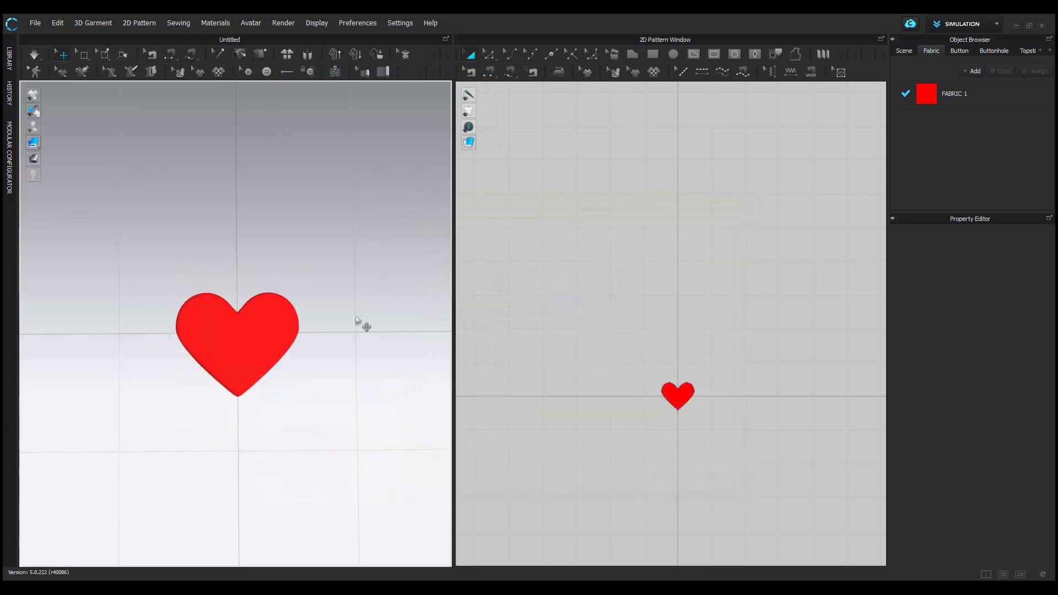
pyautogui.moveTo(190, 222); pyautogui.dragTo(155, 205, button='right')
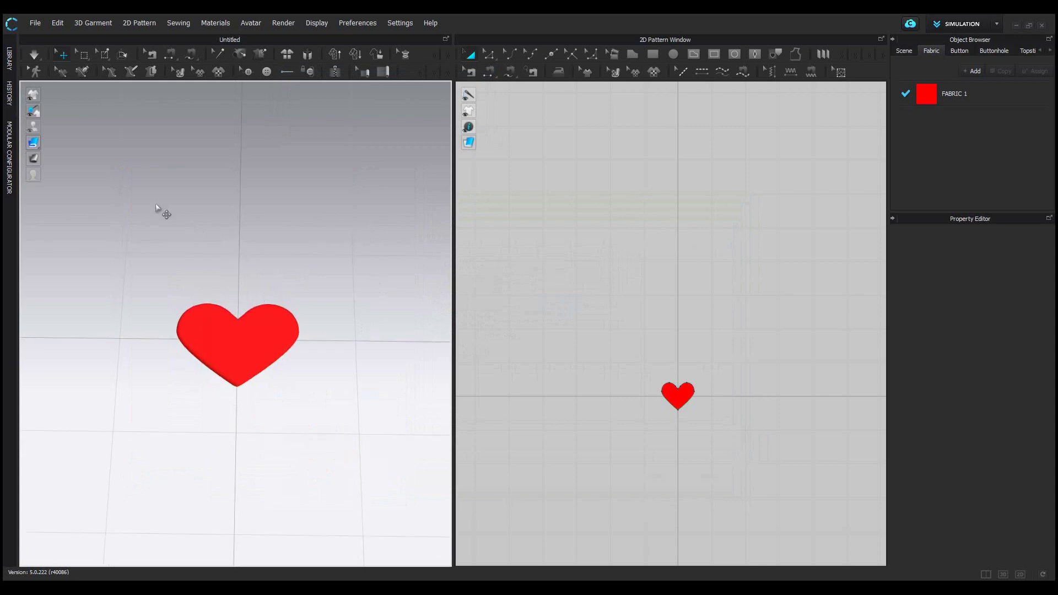
pyautogui.click(34, 25)
# Step: Start a new project without saving and create a rectangle panel with a mirrored copy
pyautogui.click(58, 41)
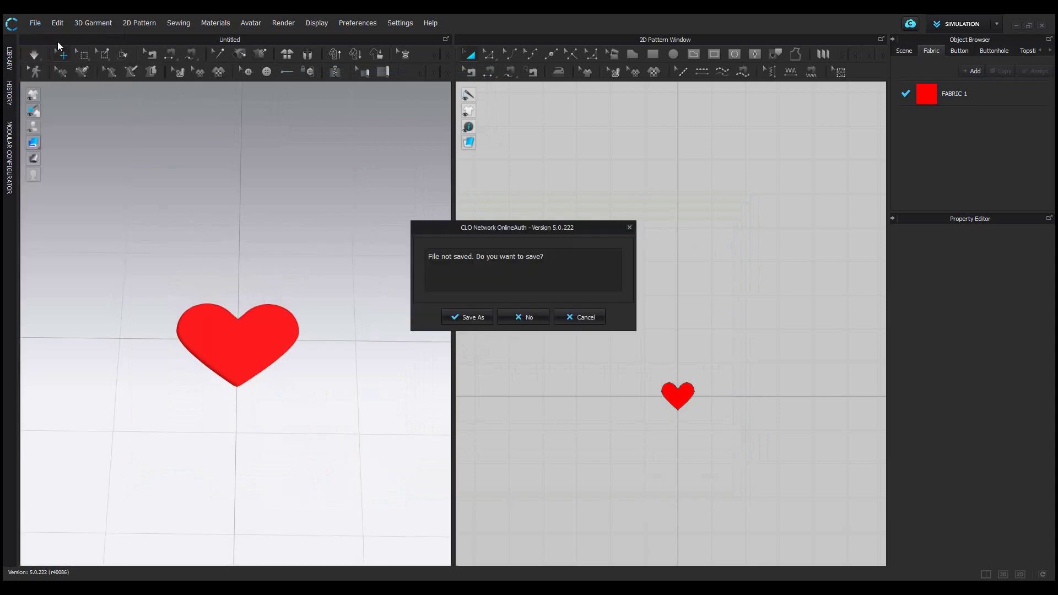
pyautogui.click(533, 315)
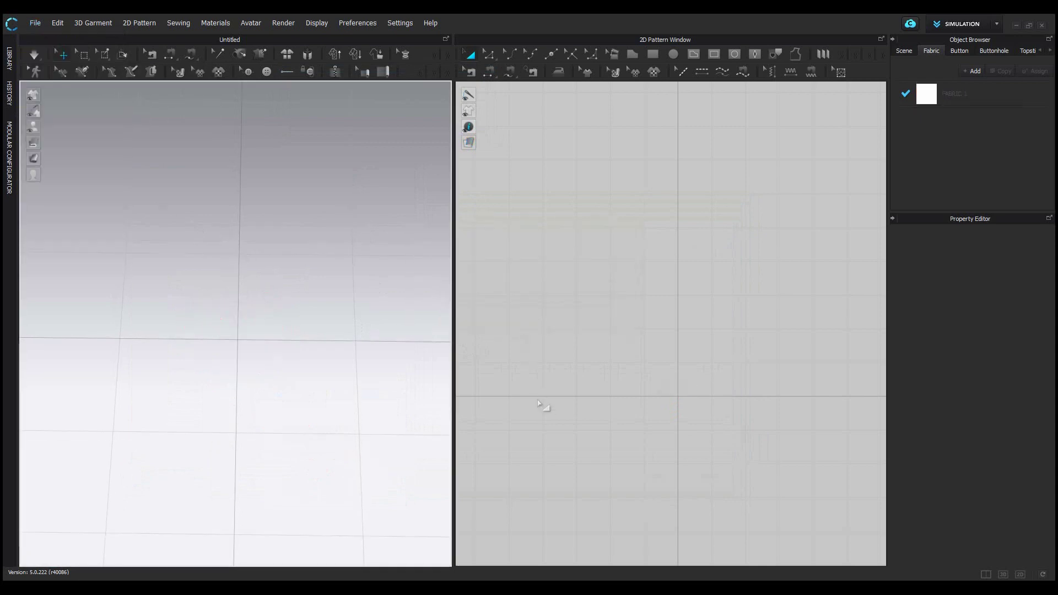
pyautogui.click(652, 54)
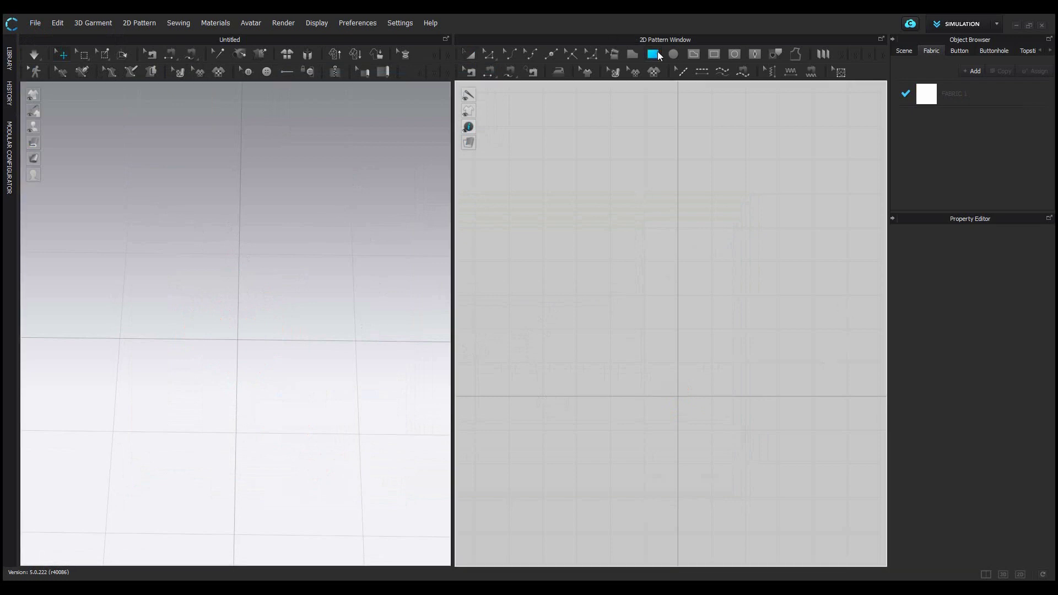
pyautogui.click(648, 246)
pyautogui.click(507, 367)
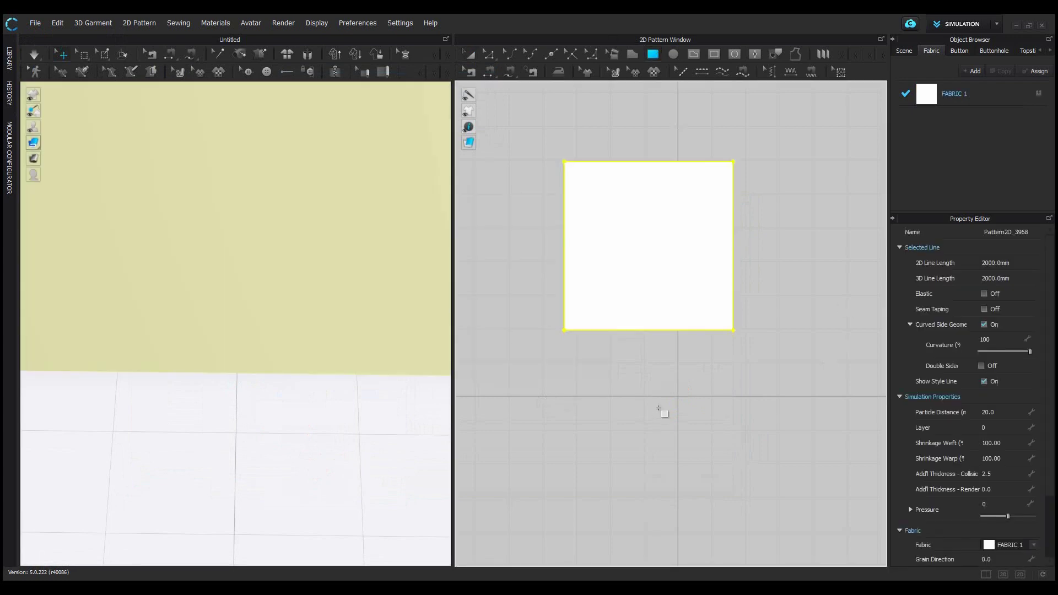
pyautogui.scroll(-5, 350, 359)
pyautogui.moveTo(333, 354); pyautogui.dragTo(339, 313, button='right')
pyautogui.scroll(-3, 338, 304)
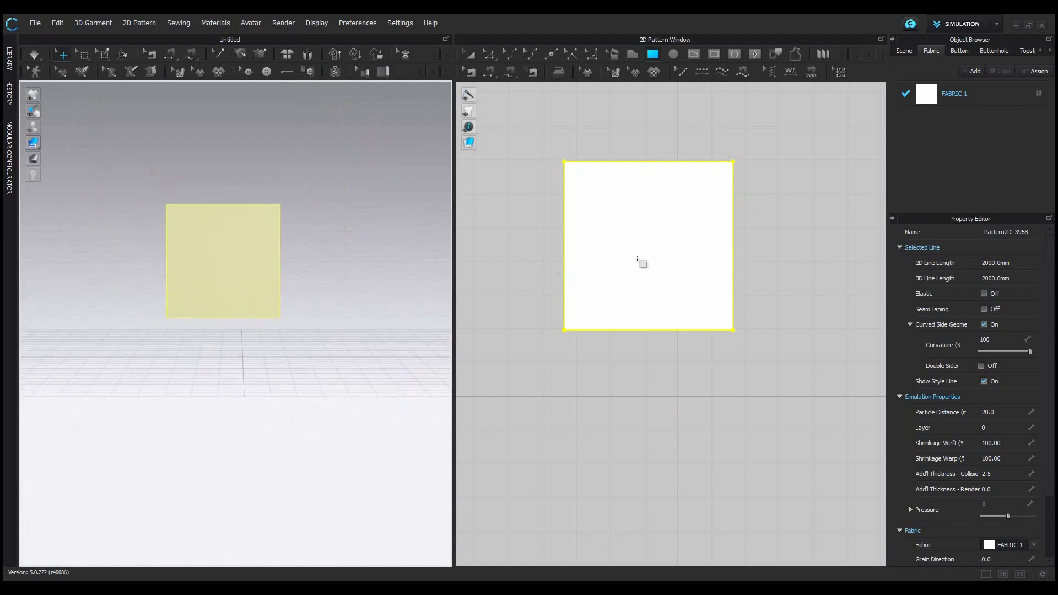
pyautogui.moveTo(637, 260); pyautogui.dragTo(786, 247)
pyautogui.click(786, 247)
# Step: Pin the mesh points along the top edge of both panels
pyautogui.scroll(3, 300, 251)
pyautogui.moveTo(298, 257); pyautogui.dragTo(386, 265, button='right')
pyautogui.moveTo(322, 236); pyautogui.dragTo(269, 229, button='right')
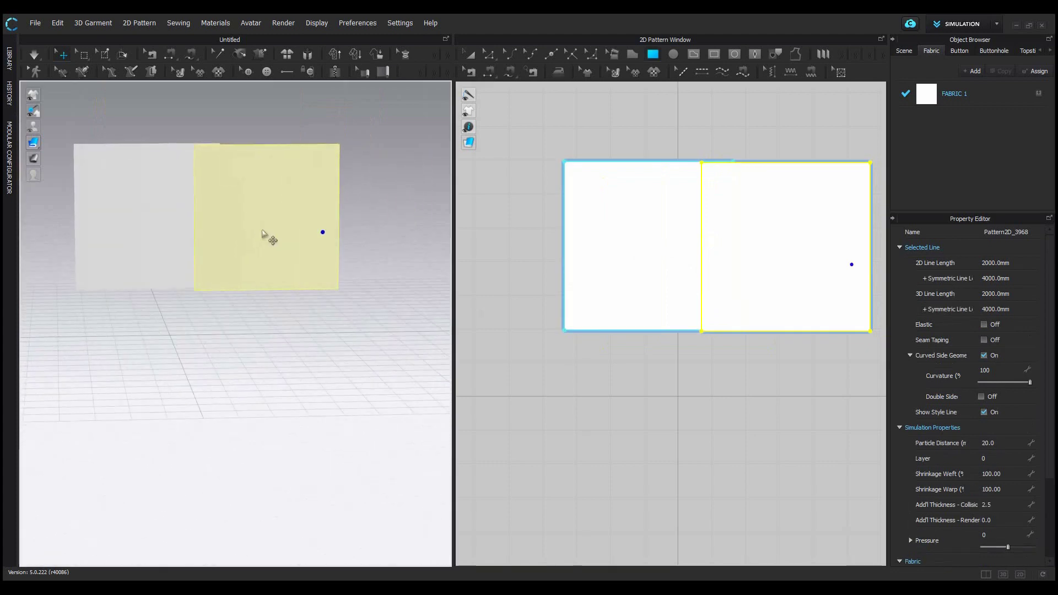
pyautogui.moveTo(269, 229); pyautogui.dragTo(297, 328, button='middle')
pyautogui.click(108, 54)
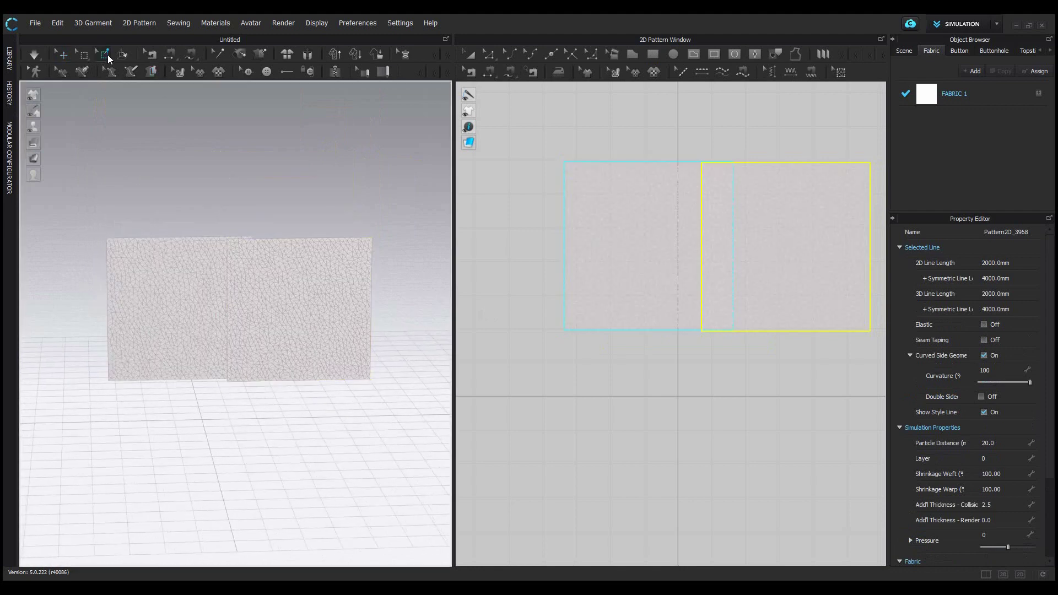
pyautogui.moveTo(556, 150); pyautogui.dragTo(873, 177)
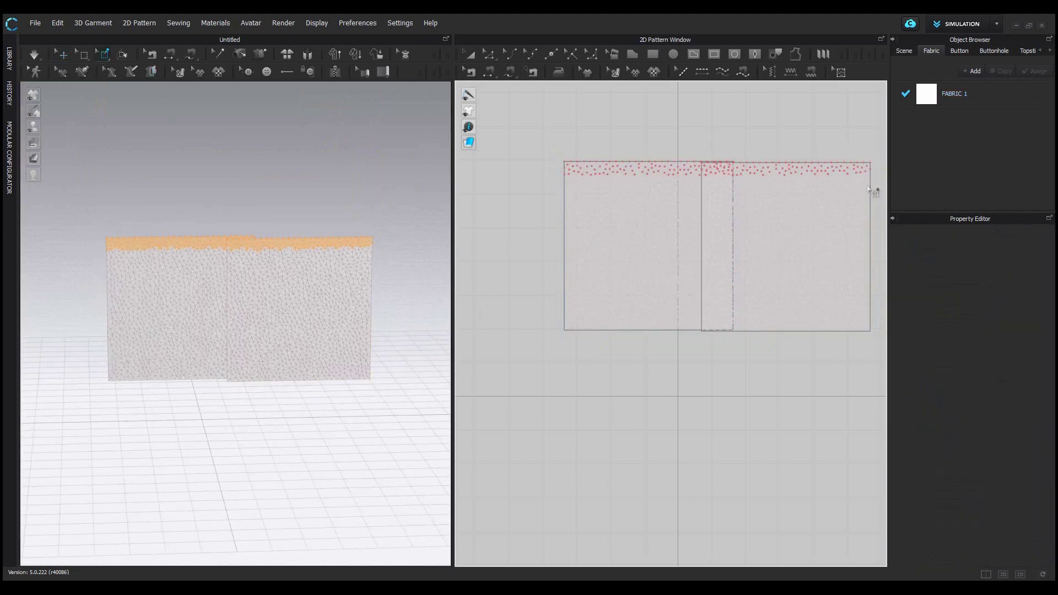
pyautogui.moveTo(265, 319); pyautogui.dragTo(254, 307, button='right')
pyautogui.click(277, 185)
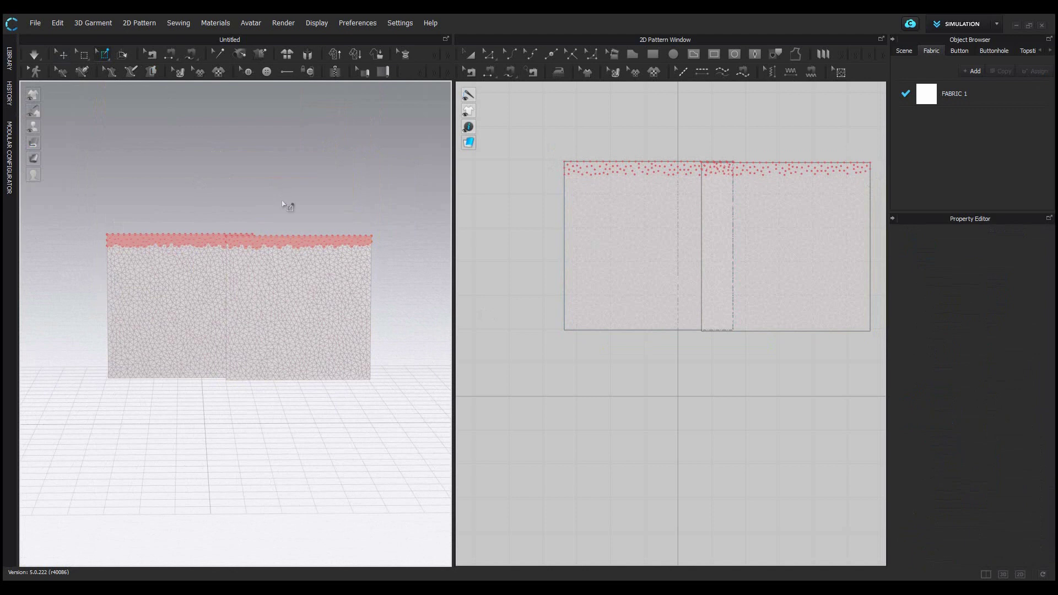
pyautogui.press('q')
pyautogui.scroll(2, 283, 302)
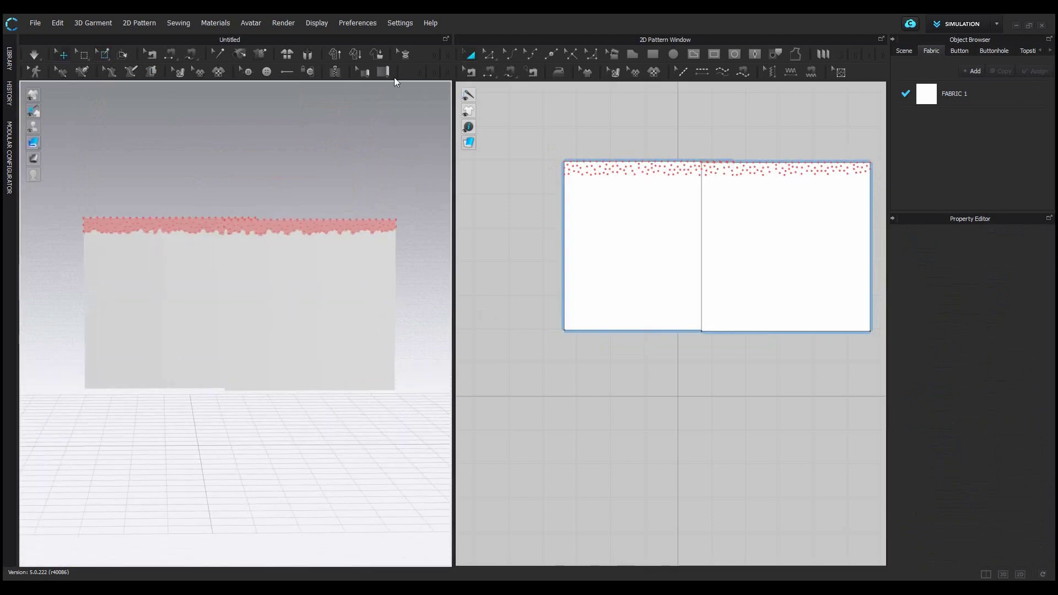
# Step: Move the right panel to the right so it no longer overlaps the left one
pyautogui.click(270, 71)
pyautogui.moveTo(762, 219); pyautogui.dragTo(706, 244, button='middle')
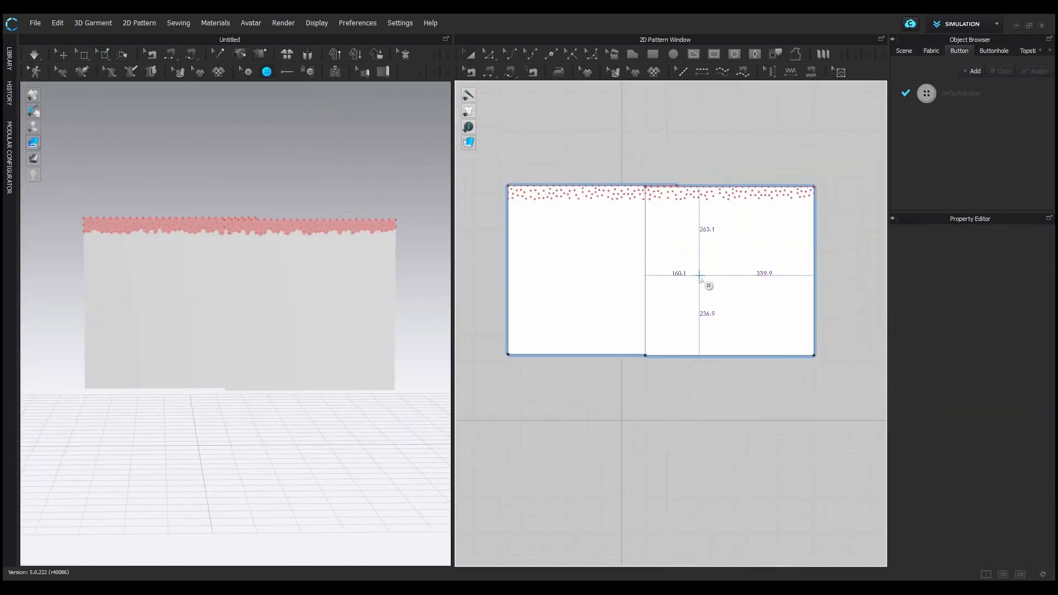
pyautogui.press('a')
pyautogui.moveTo(694, 278); pyautogui.dragTo(743, 272)
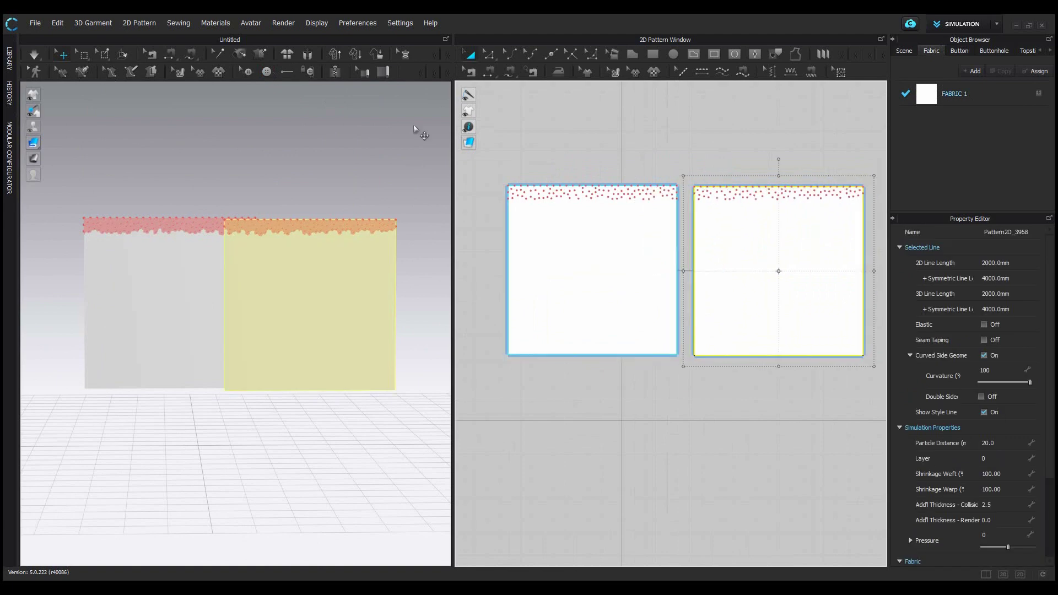
# Step: Place four buttons evenly down the left panel's right edge
pyautogui.click(266, 73)
pyautogui.scroll(4, 653, 201)
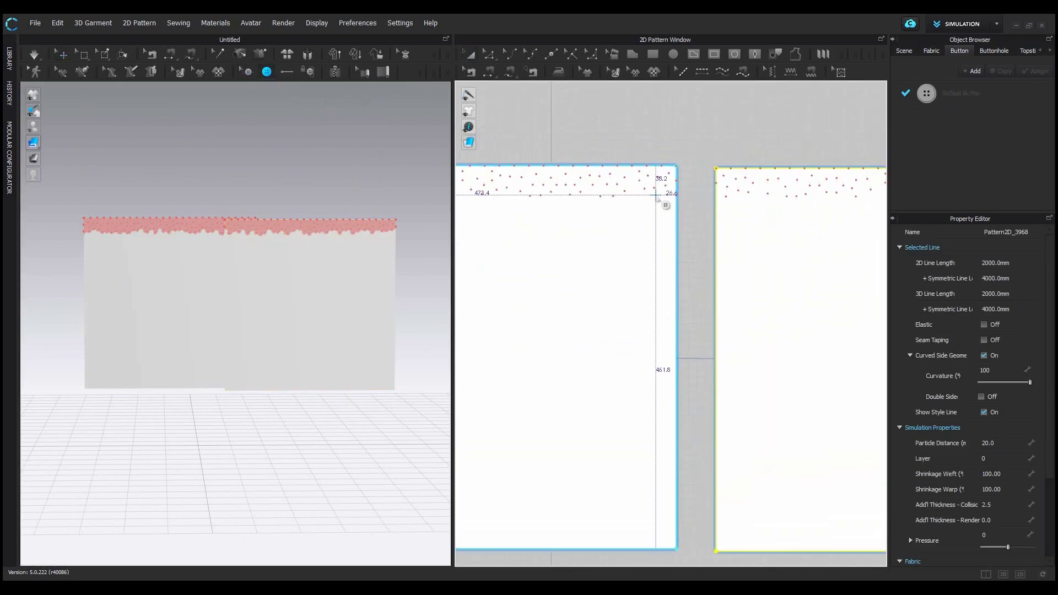
pyautogui.click(654, 195)
pyautogui.click(657, 264)
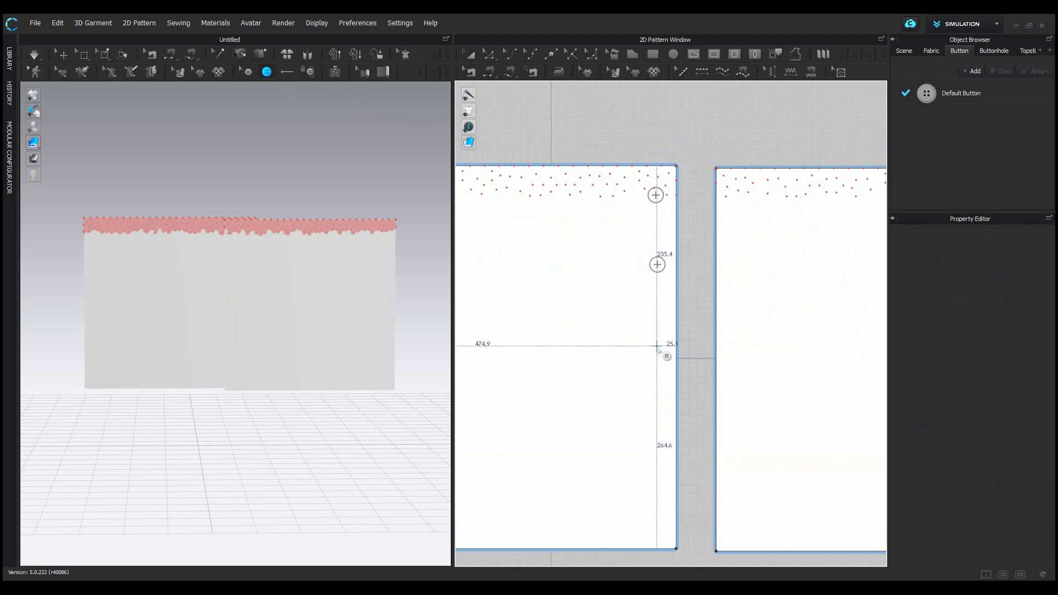
pyautogui.click(657, 346)
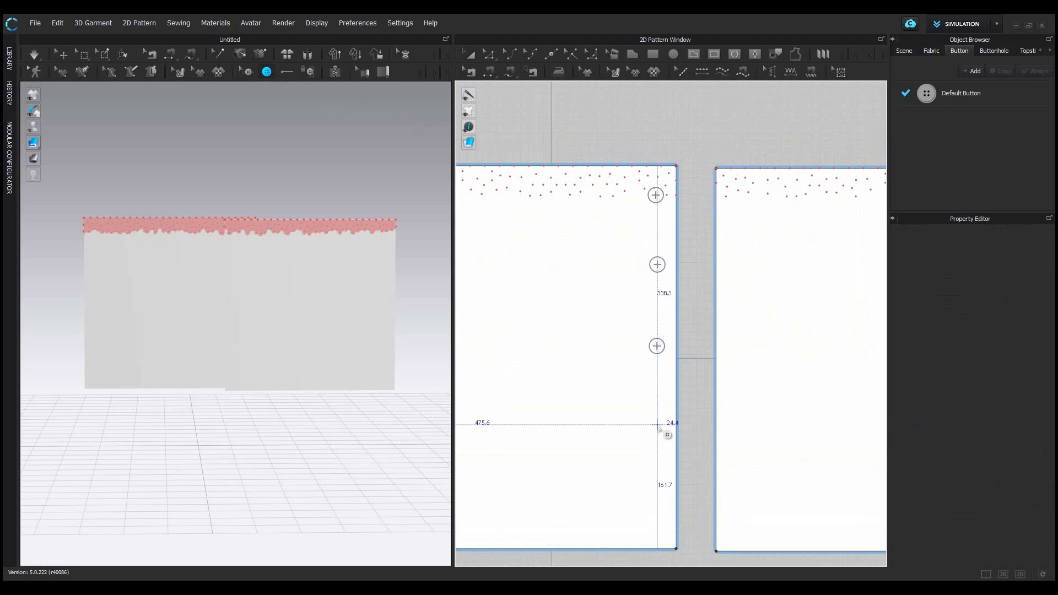
pyautogui.click(657, 424)
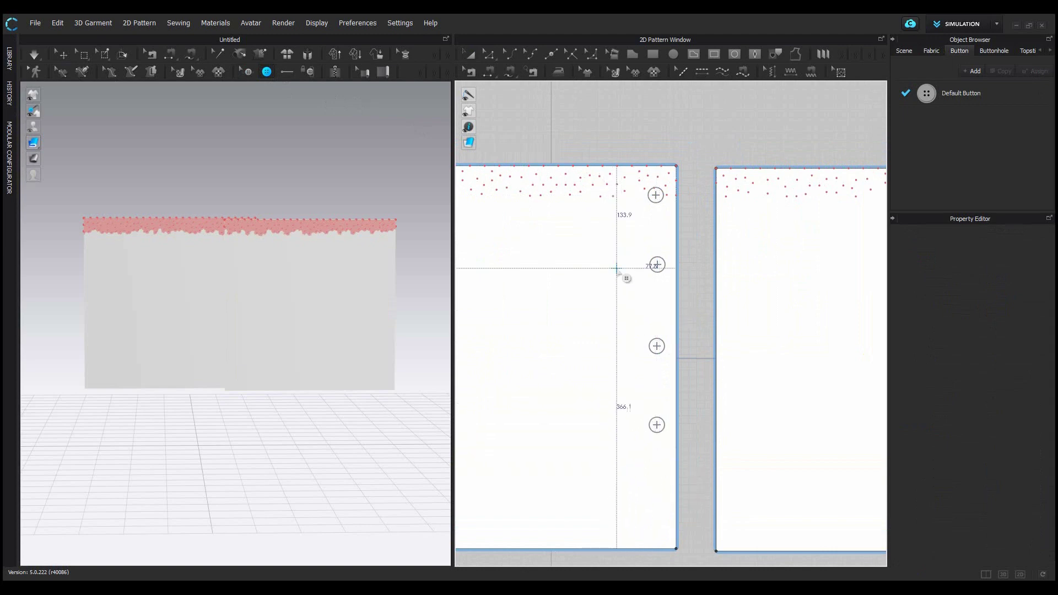
# Step: Duplicate the four buttons as buttonholes onto the symmetric right panel
pyautogui.click(247, 72)
pyautogui.moveTo(621, 177); pyautogui.dragTo(685, 476)
pyautogui.rightClick(663, 432)
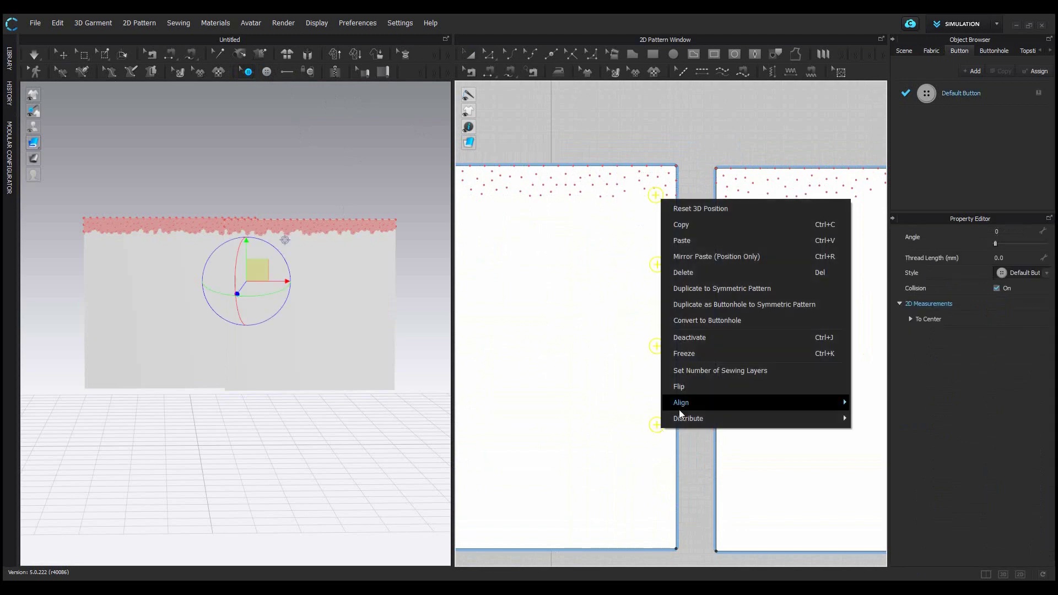
pyautogui.click(734, 304)
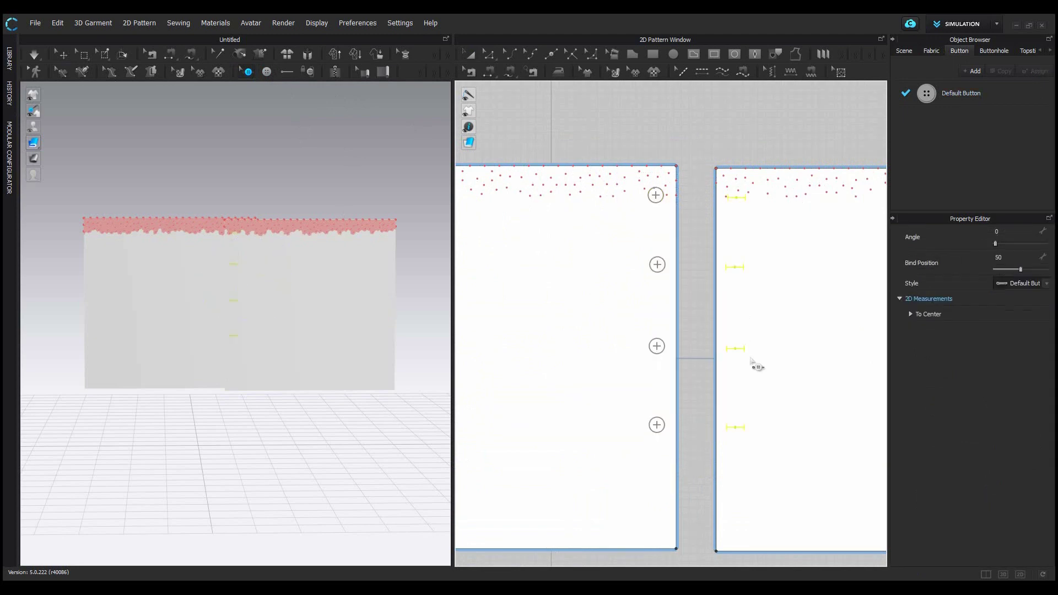
pyautogui.moveTo(299, 319); pyautogui.dragTo(232, 289, button='right')
pyautogui.press('q')
pyautogui.moveTo(282, 239); pyautogui.dragTo(338, 233)
# Step: Select Default Button in the Object Browser and register a new shape, Custom Button_03
pyautogui.click(256, 212)
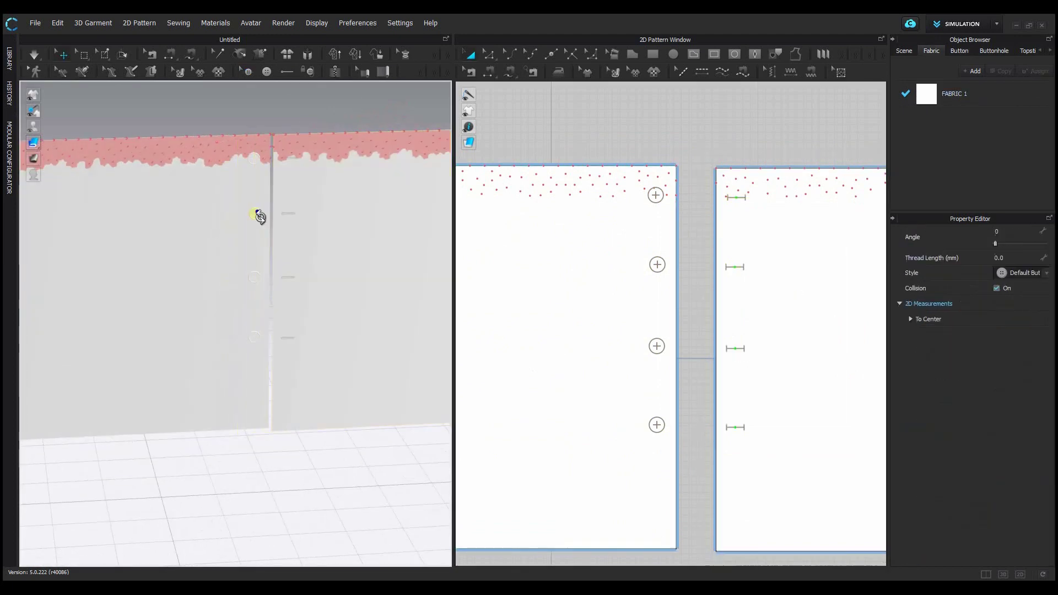
pyautogui.click(344, 117)
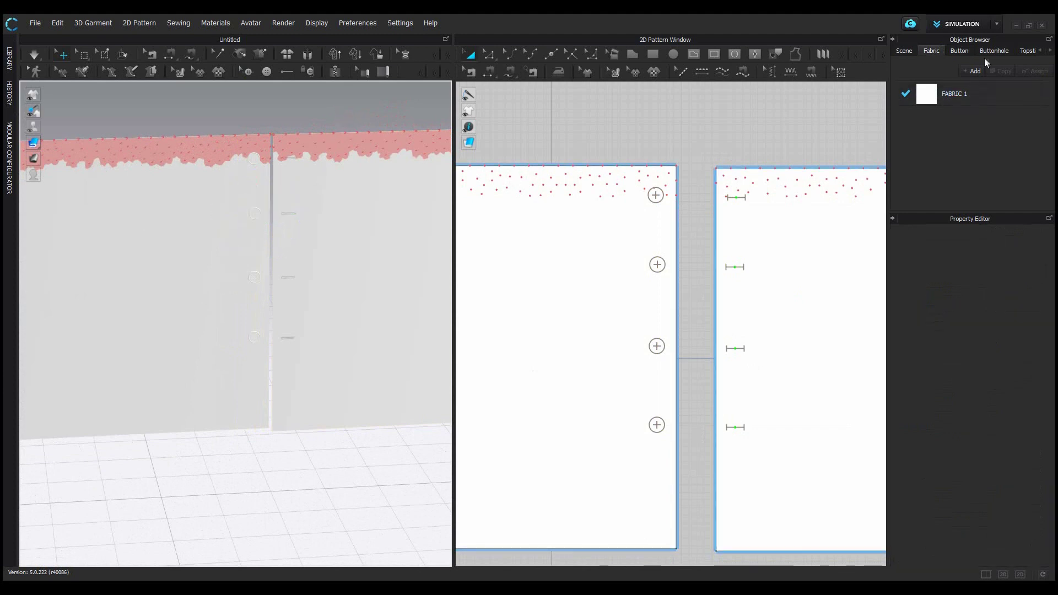
pyautogui.click(965, 53)
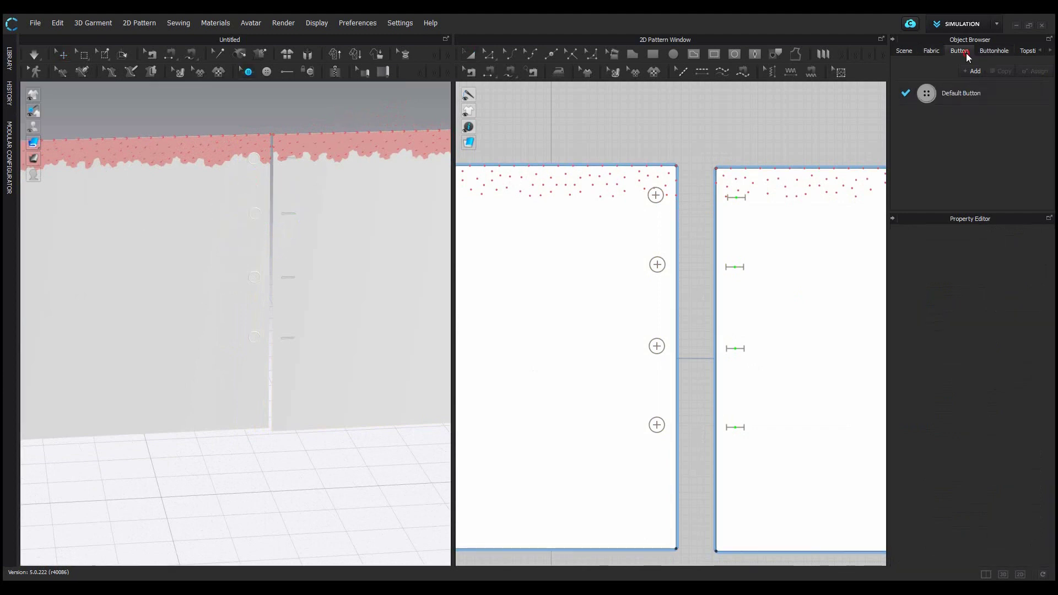
pyautogui.click(976, 102)
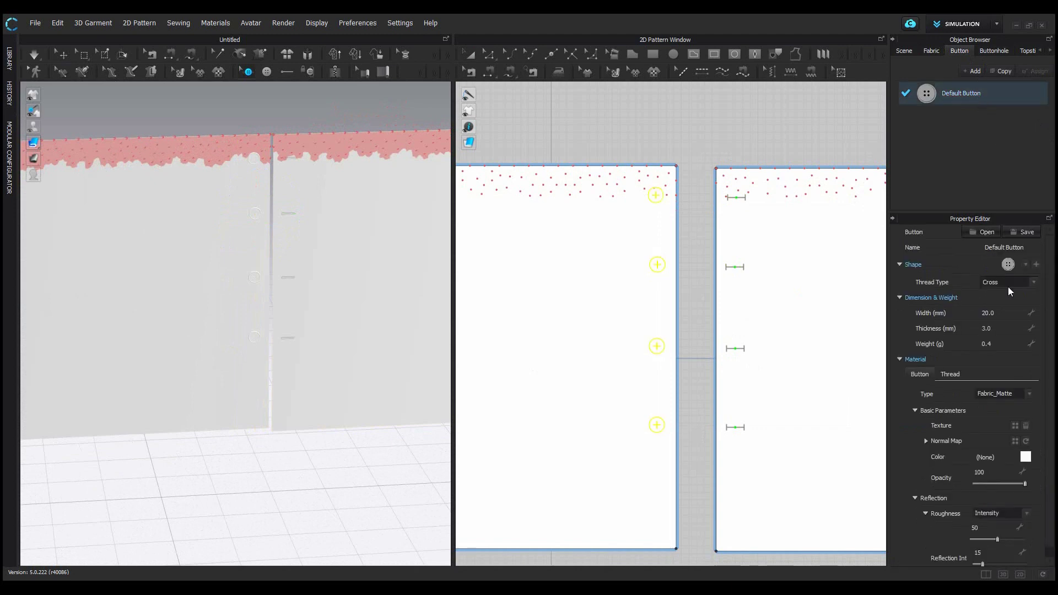
pyautogui.click(1036, 265)
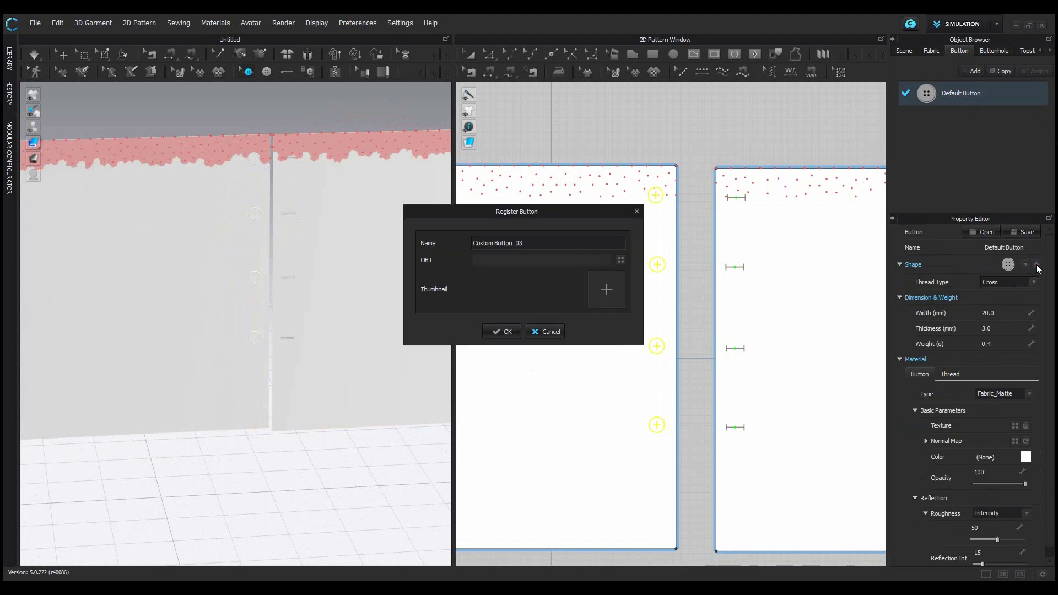
# Step: Attach obj_herzknopf as the button's OBJ model and the Herzknopf heart image as its thumbnail
pyautogui.click(621, 260)
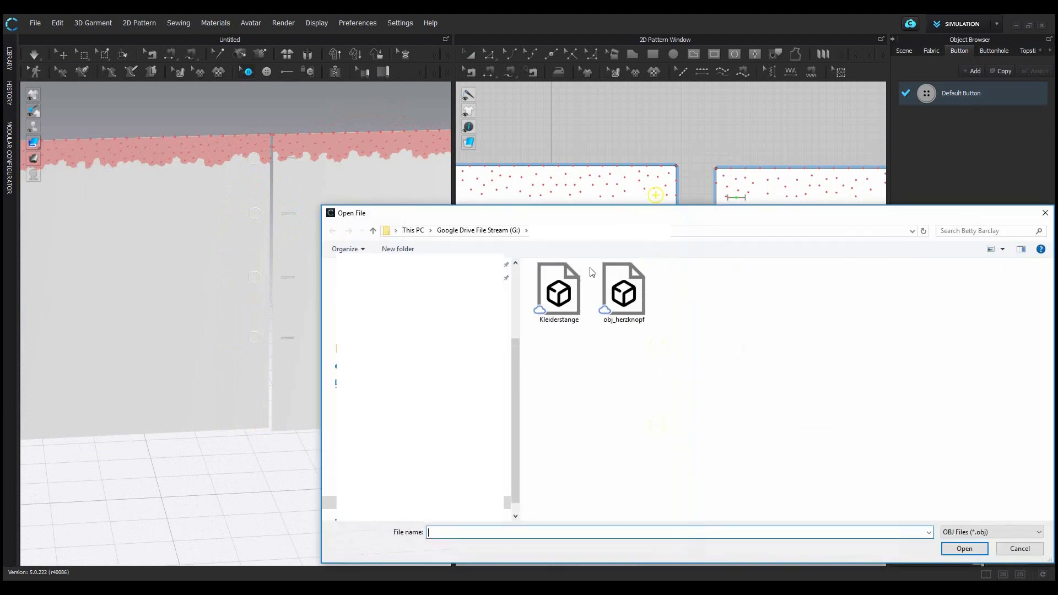
pyautogui.doubleClick(628, 291)
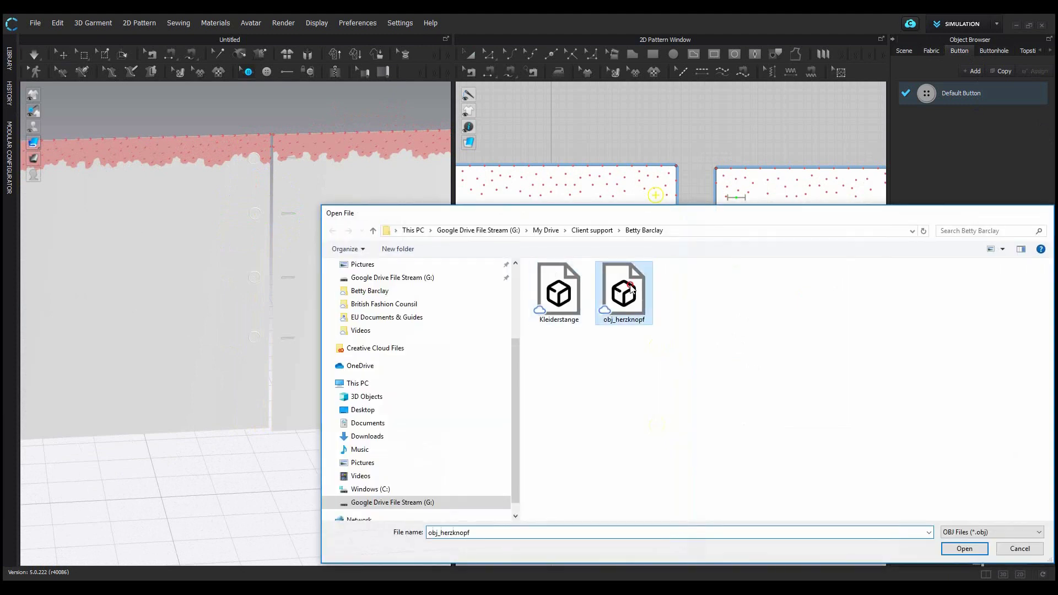
pyautogui.click(606, 288)
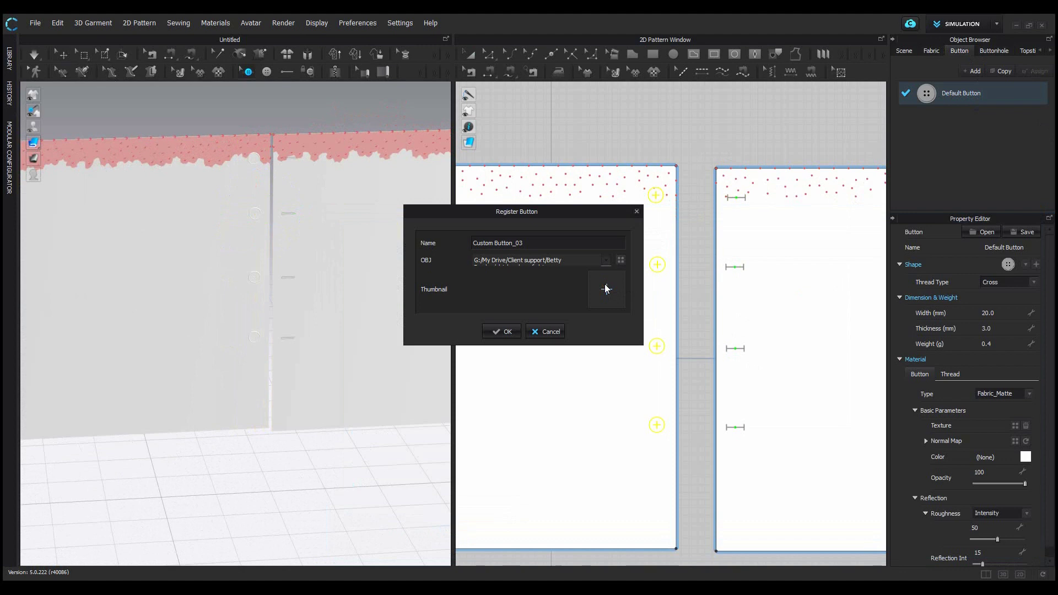
pyautogui.doubleClick(612, 287)
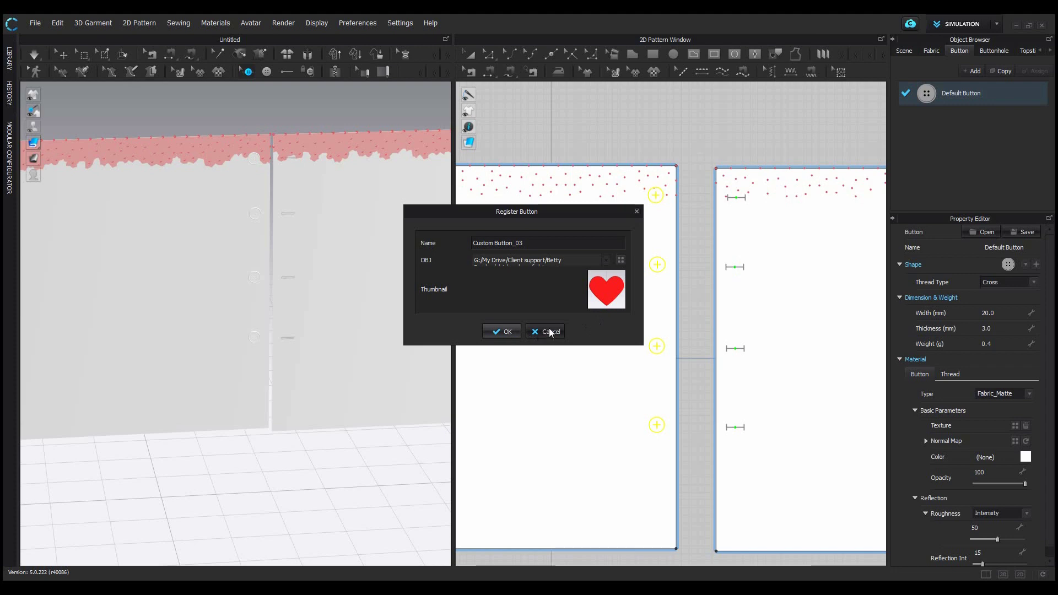
# Step: Register Custom Button_03 as a button preset and dismiss the confirmation message
pyautogui.press('Return')
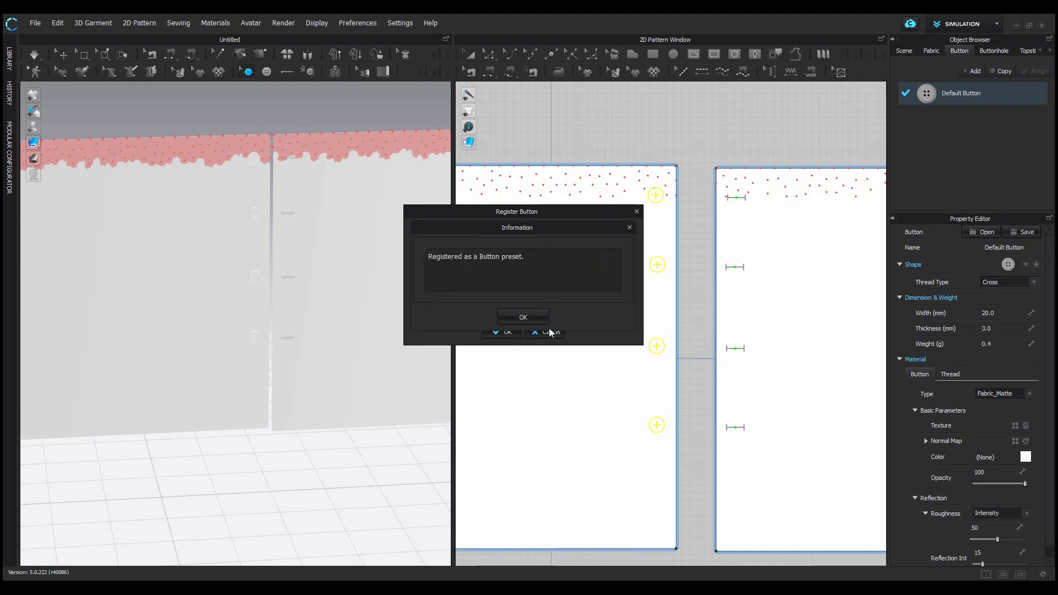
pyautogui.click(522, 316)
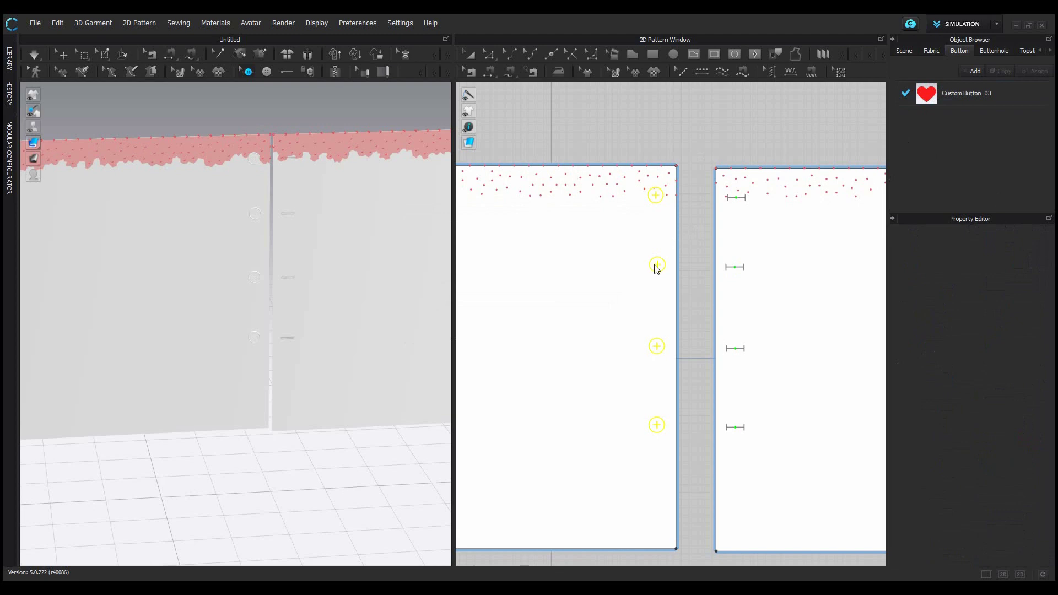
pyautogui.scroll(-2, 654, 259)
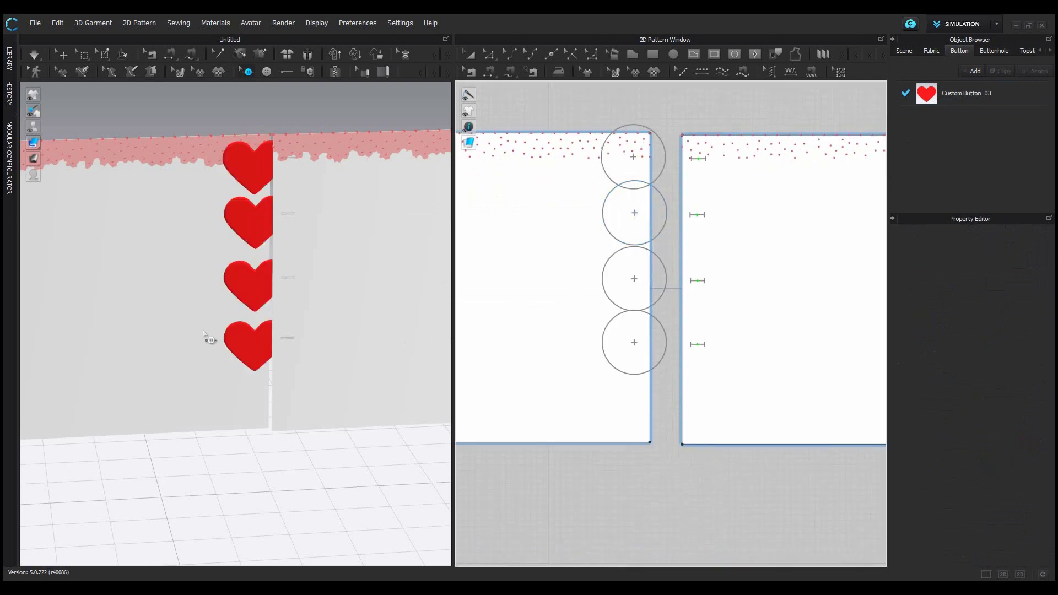
# Step: Orbit around the red heart buttons on the panel and select the top heart
pyautogui.moveTo(213, 338); pyautogui.dragTo(238, 315, button='right')
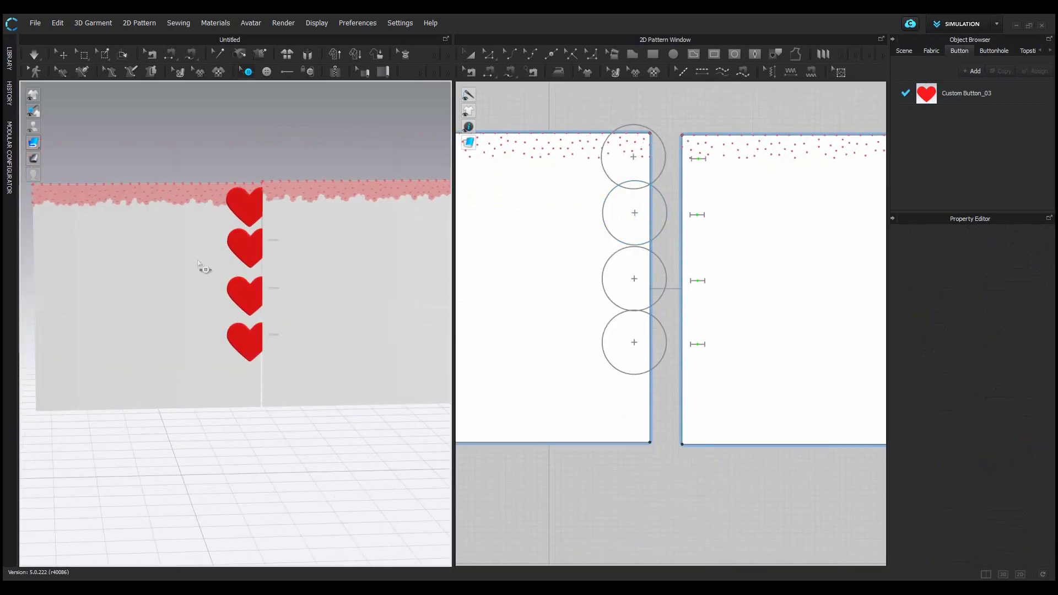
pyautogui.moveTo(213, 137); pyautogui.dragTo(236, 142, button='right')
pyautogui.press('q')
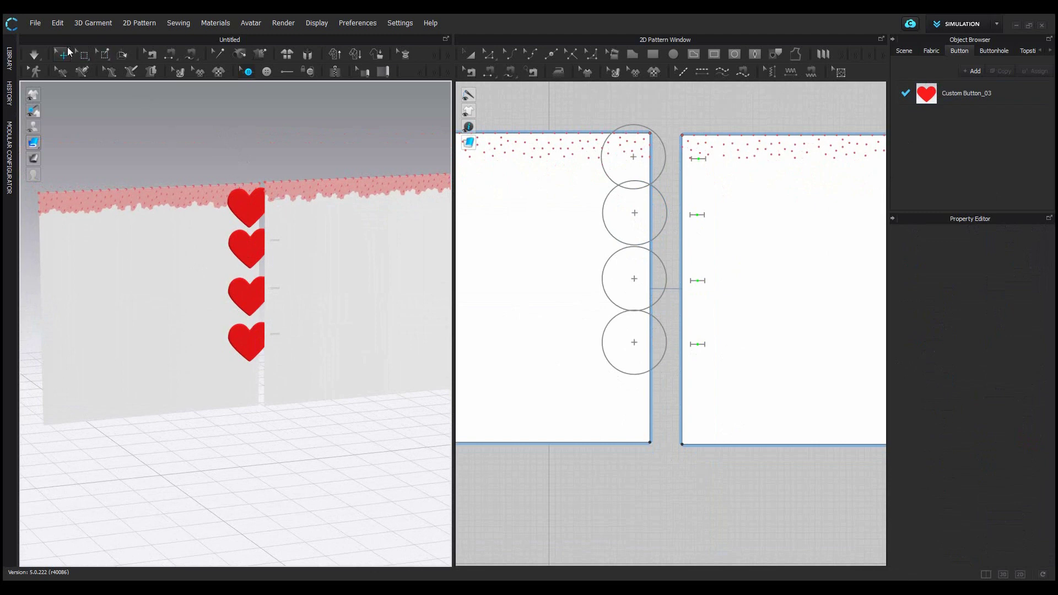
pyautogui.click(243, 205)
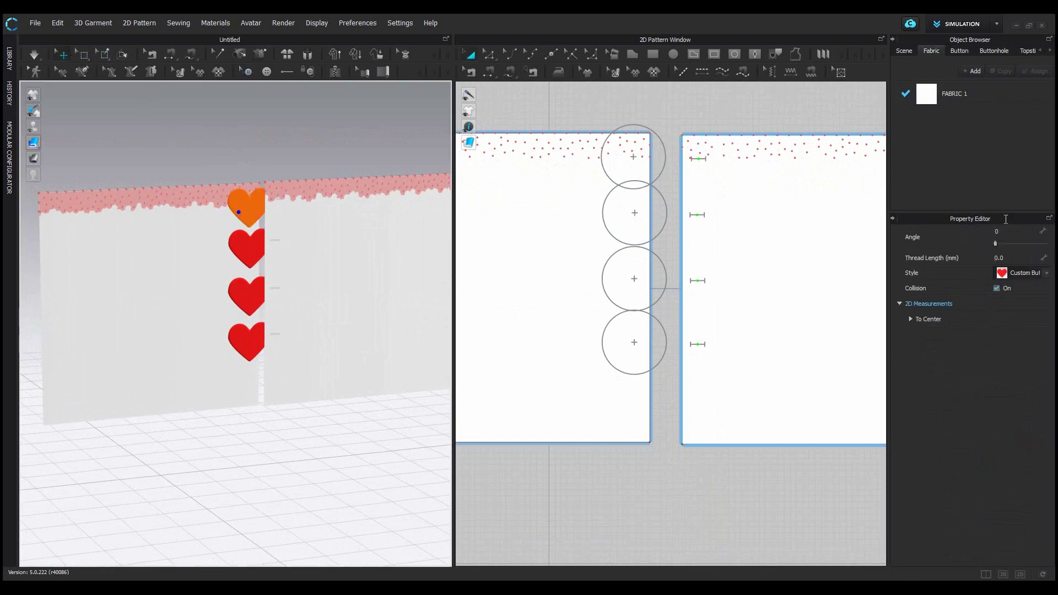
# Step: Set the Custom Button_03 style's width to 30 mm
pyautogui.click(969, 105)
pyautogui.click(958, 51)
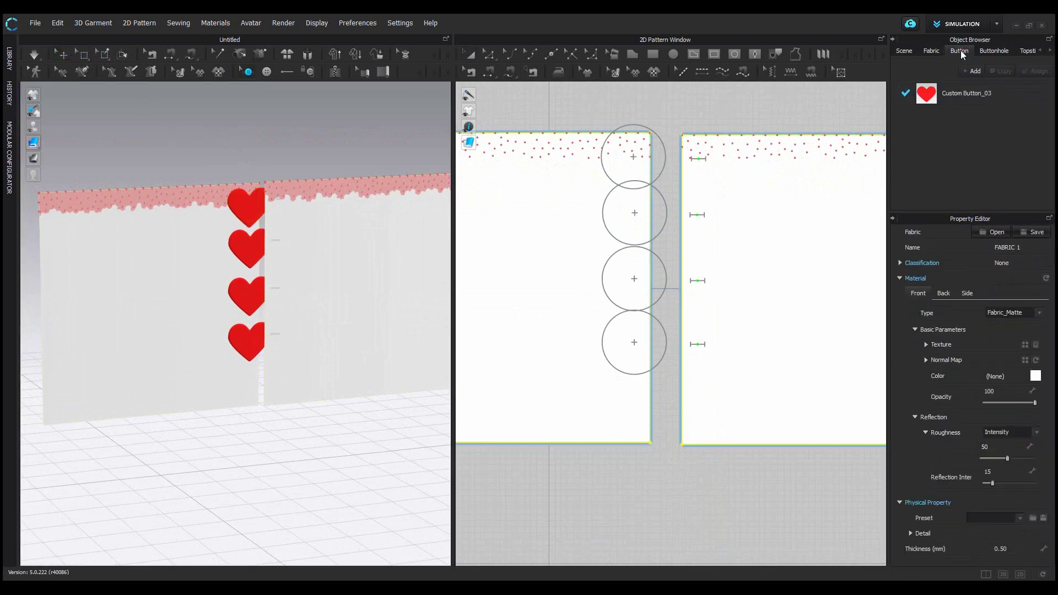
pyautogui.click(979, 100)
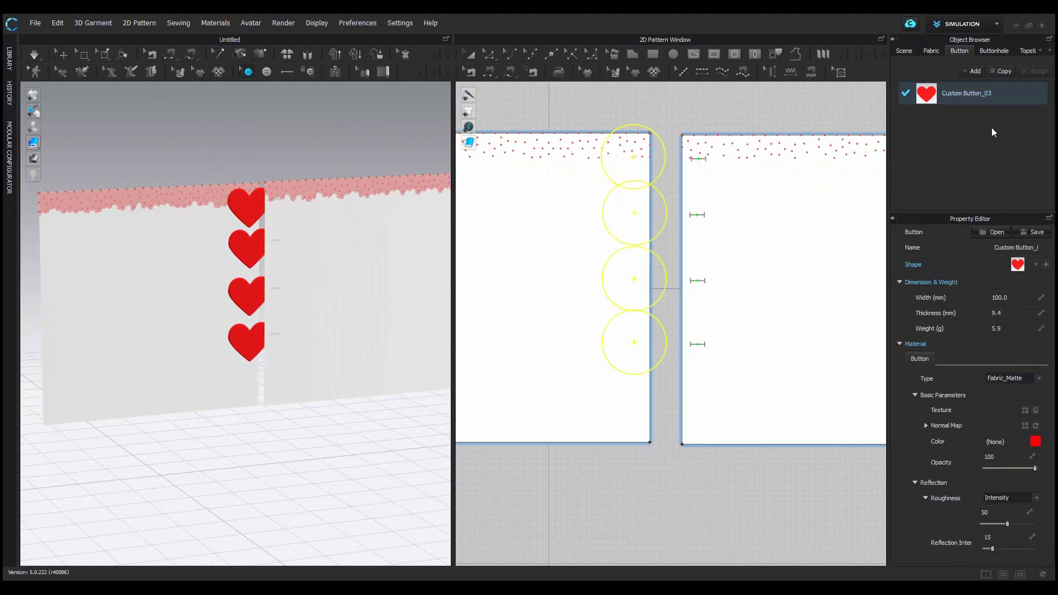
pyautogui.click(1016, 296)
pyautogui.write('30')
pyautogui.press('Return')
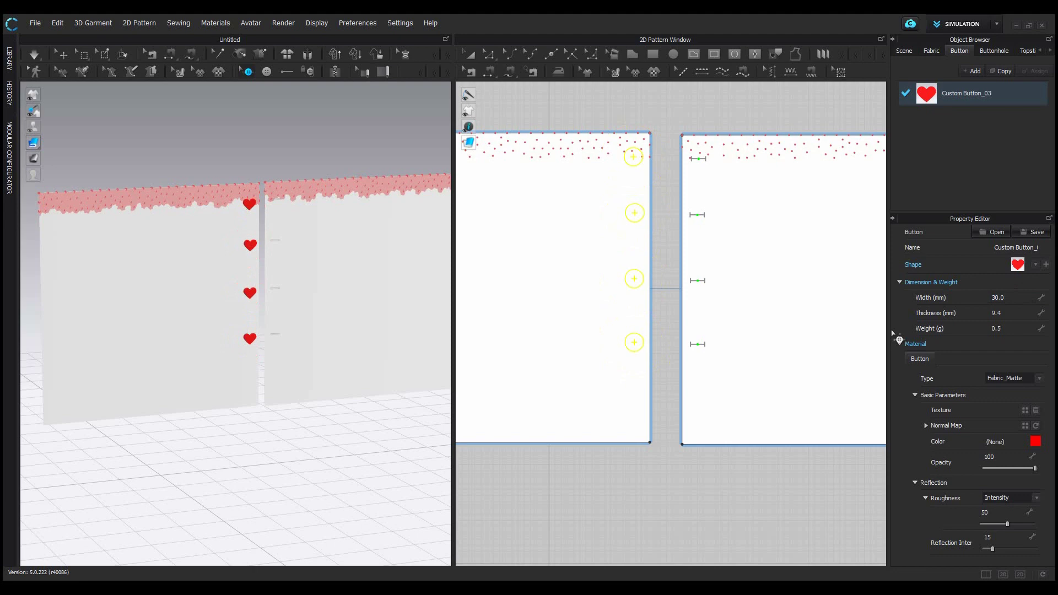
# Step: Turn the view toward the panels and select the right test panel
pyautogui.moveTo(331, 277); pyautogui.dragTo(305, 263, button='right')
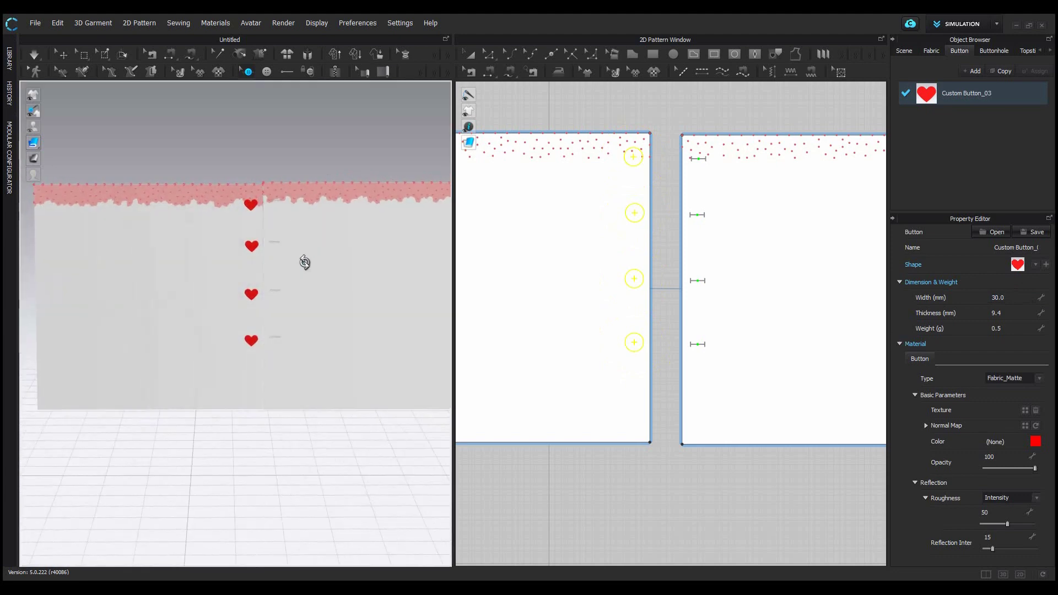
pyautogui.press('a')
pyautogui.click(342, 245)
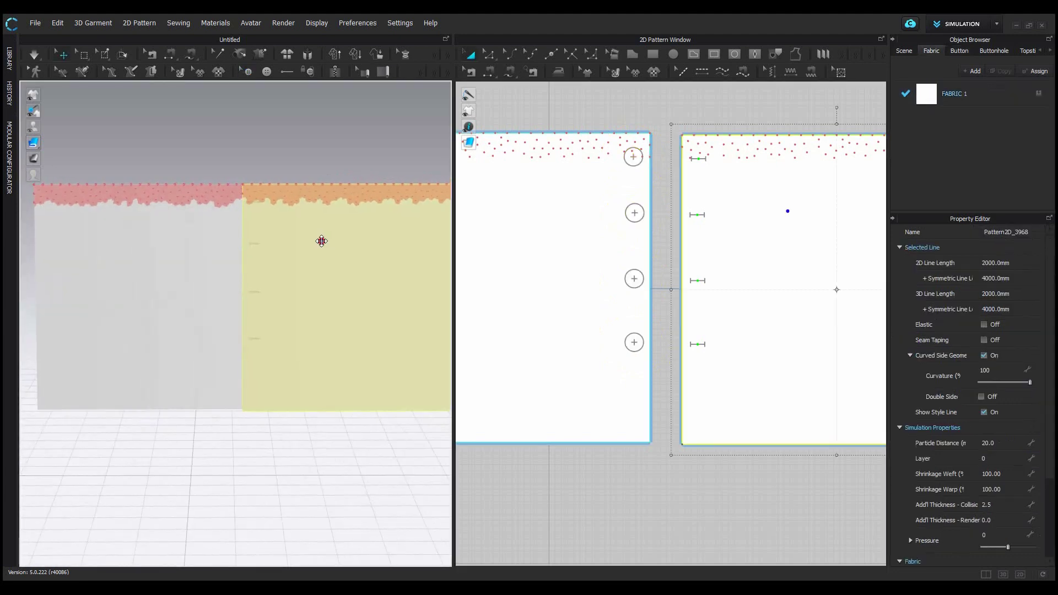
pyautogui.click(307, 72)
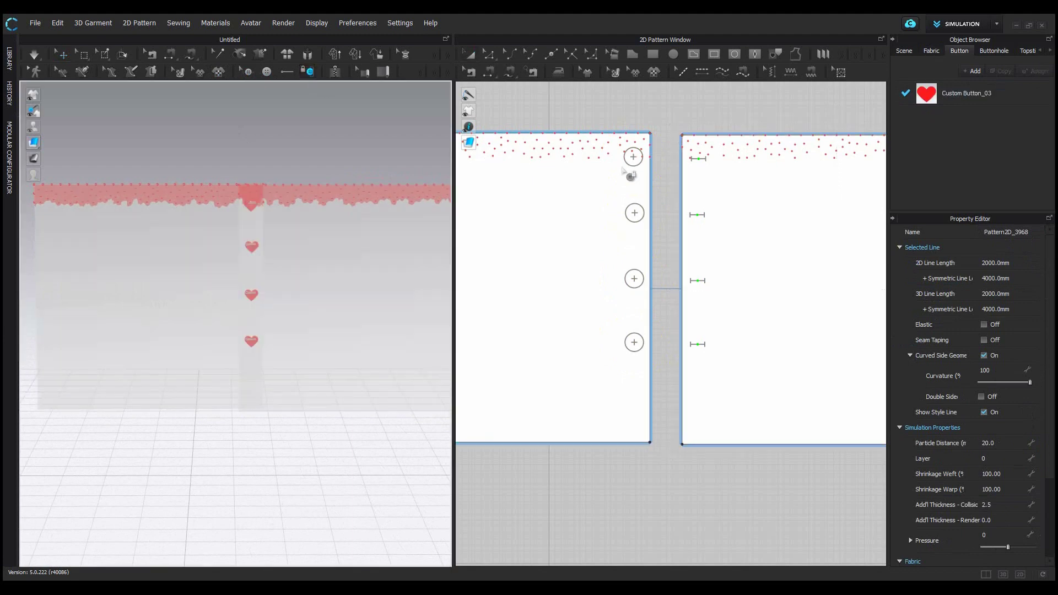
# Step: Fasten the four hearts to the right panel's buttonholes, simulate, and pull the panel to test
pyautogui.moveTo(635, 164); pyautogui.dragTo(704, 165)
pyautogui.click(34, 53)
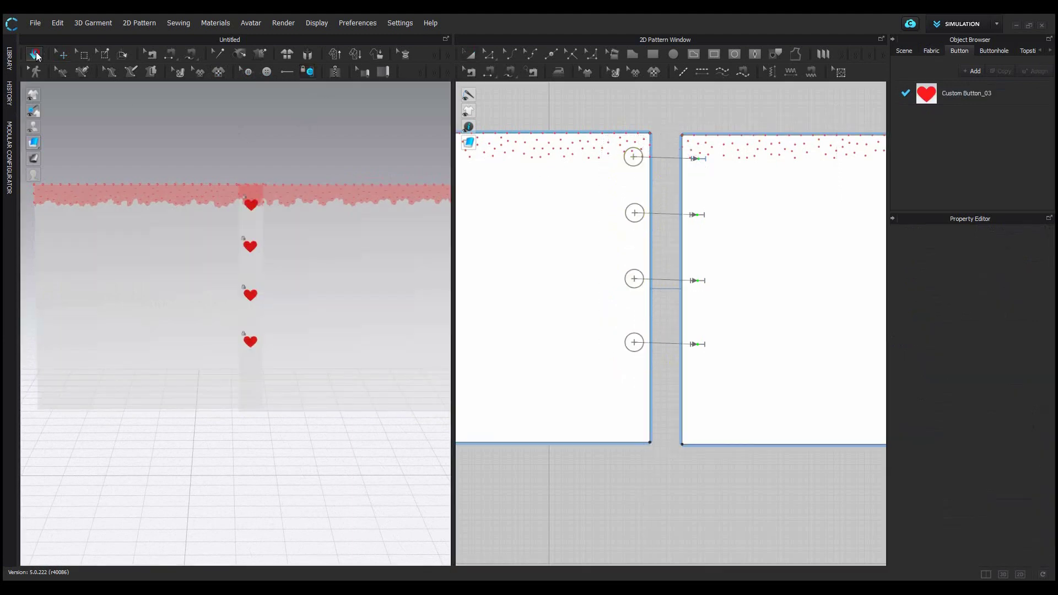
pyautogui.moveTo(200, 352); pyautogui.dragTo(292, 371, button='right')
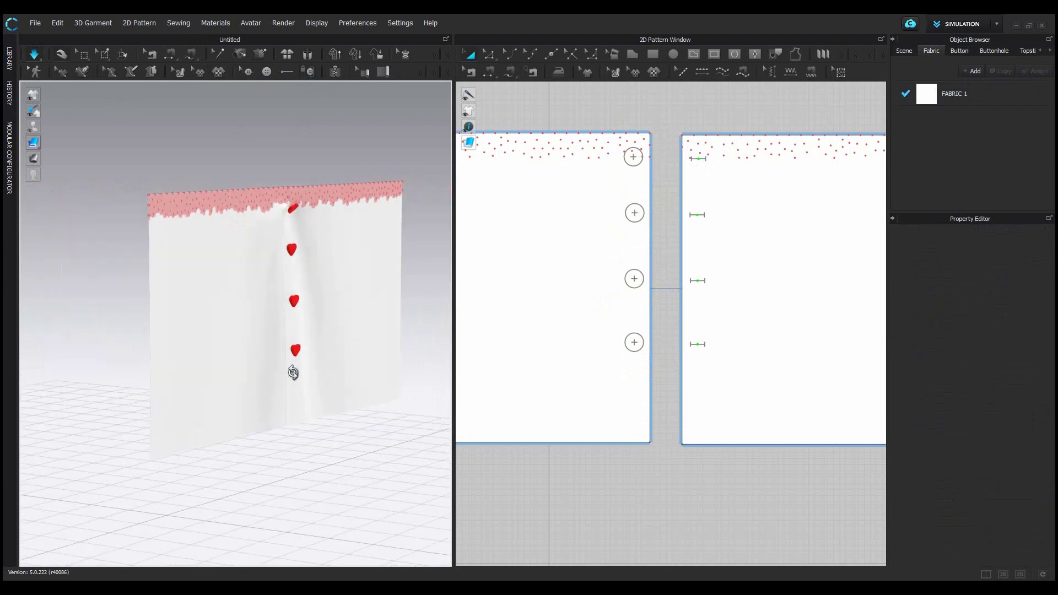
pyautogui.moveTo(307, 403); pyautogui.dragTo(468, 342)
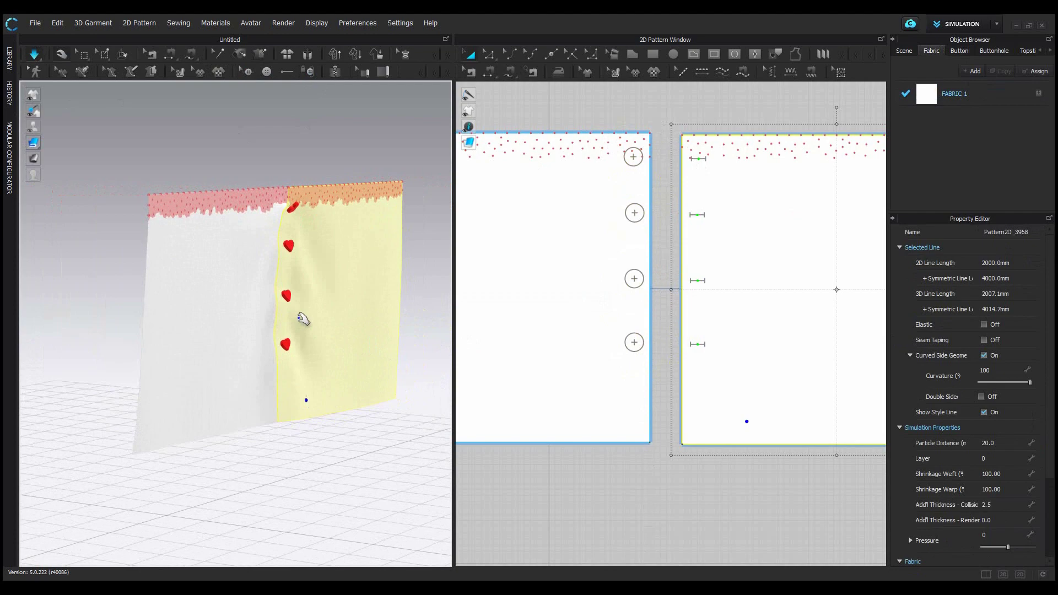
# Step: Orbit around the child avatar in the heartshaped button_kid with dress project
pyautogui.scroll(3, 298, 307)
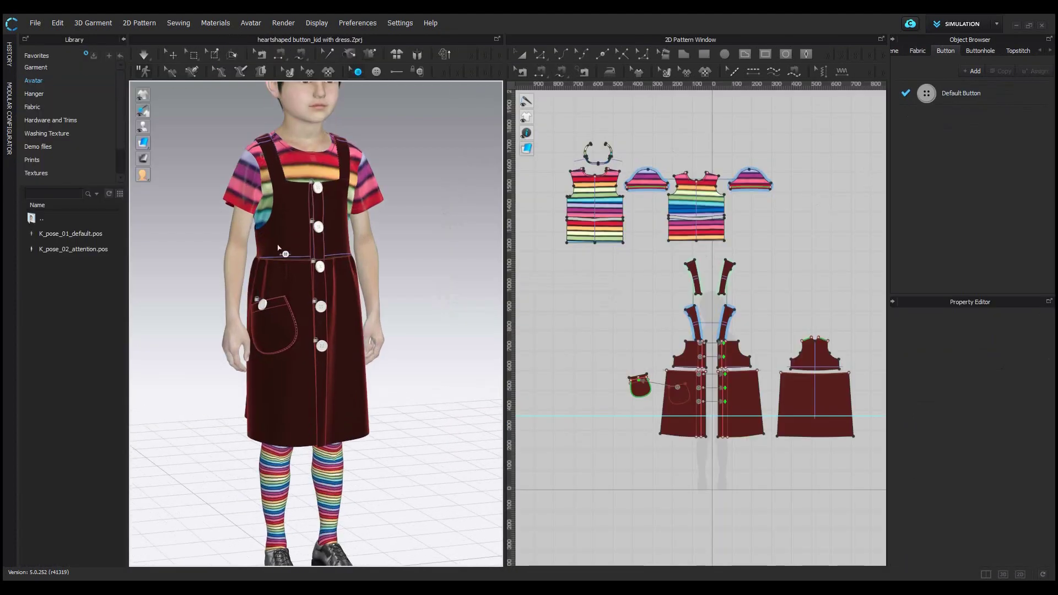
pyautogui.moveTo(309, 248); pyautogui.dragTo(345, 233, button='right')
pyautogui.scroll(-3, 274, 244)
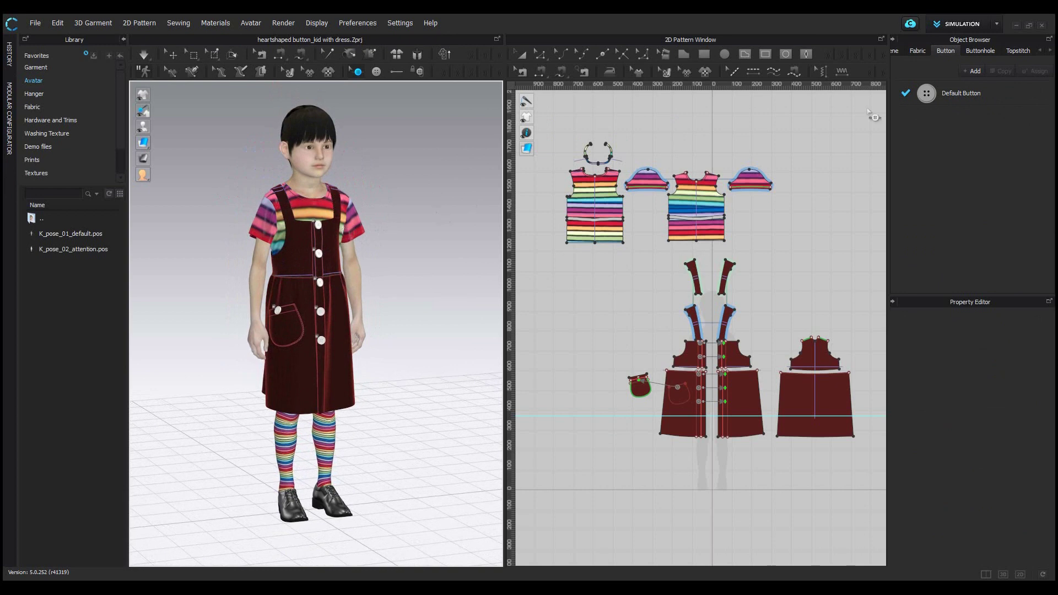
# Step: Replace the dress's Default Button with the heartbutton_17mm.btn heart button file
pyautogui.click(969, 96)
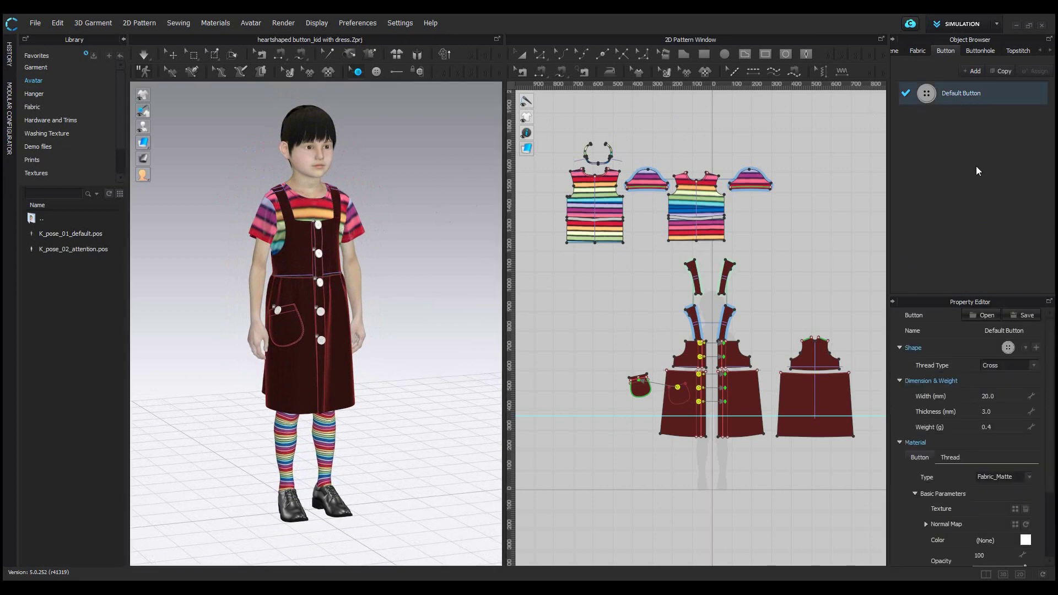
pyautogui.click(976, 315)
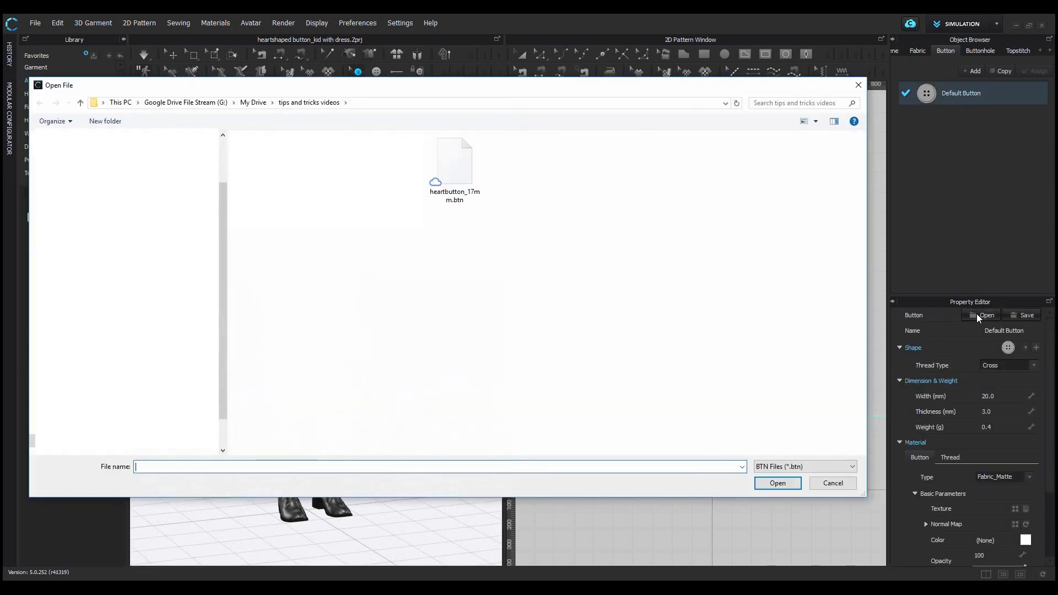
pyautogui.click(462, 174)
pyautogui.doubleClick(461, 172)
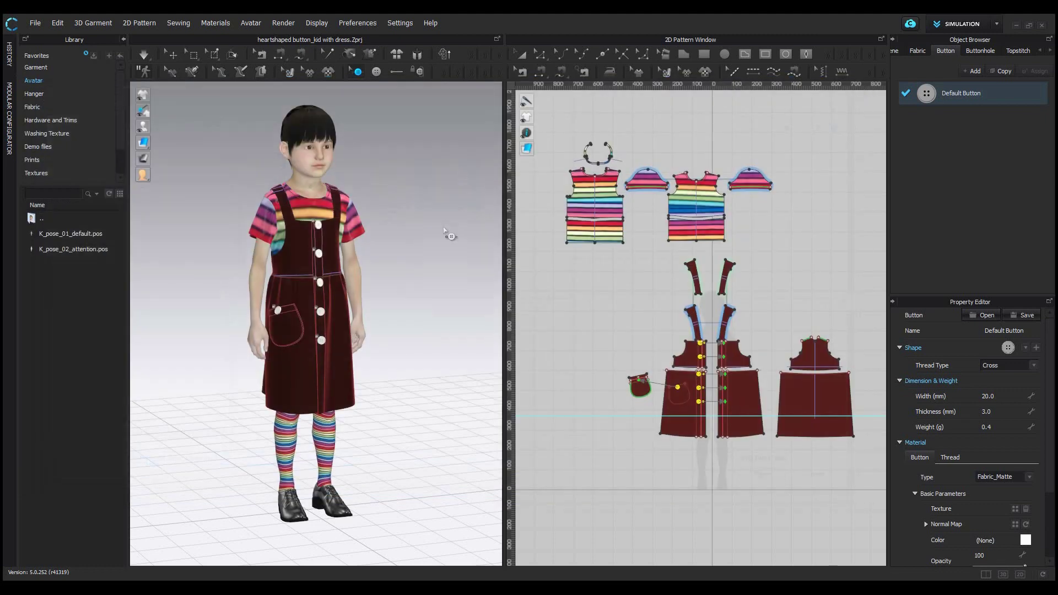
# Step: Orbit to a three-quarter view to inspect the red hearts on the pinafore
pyautogui.scroll(5, 366, 250)
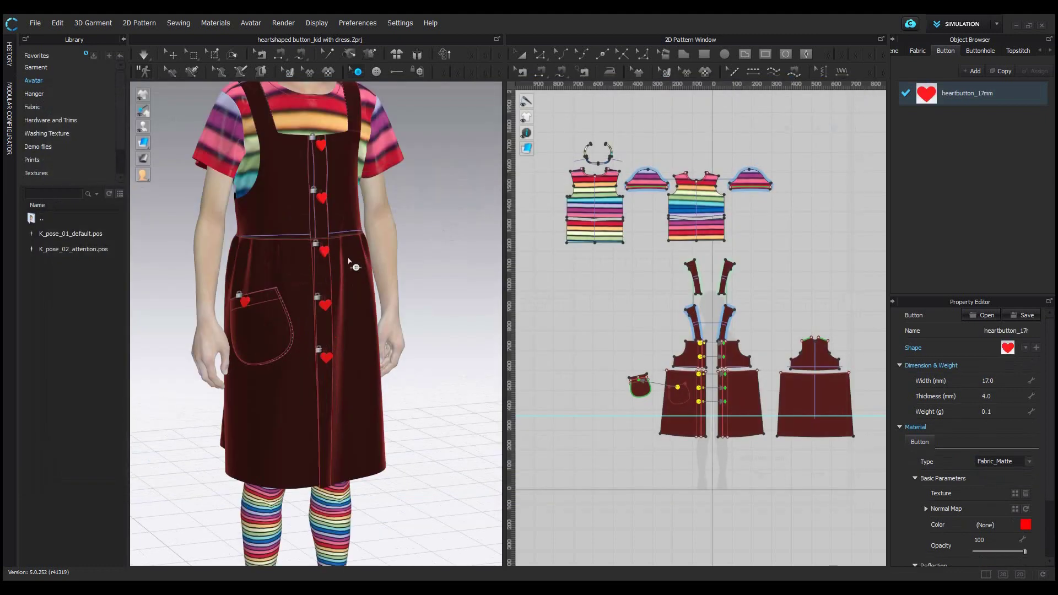
pyautogui.moveTo(349, 260); pyautogui.dragTo(356, 288, button='right')
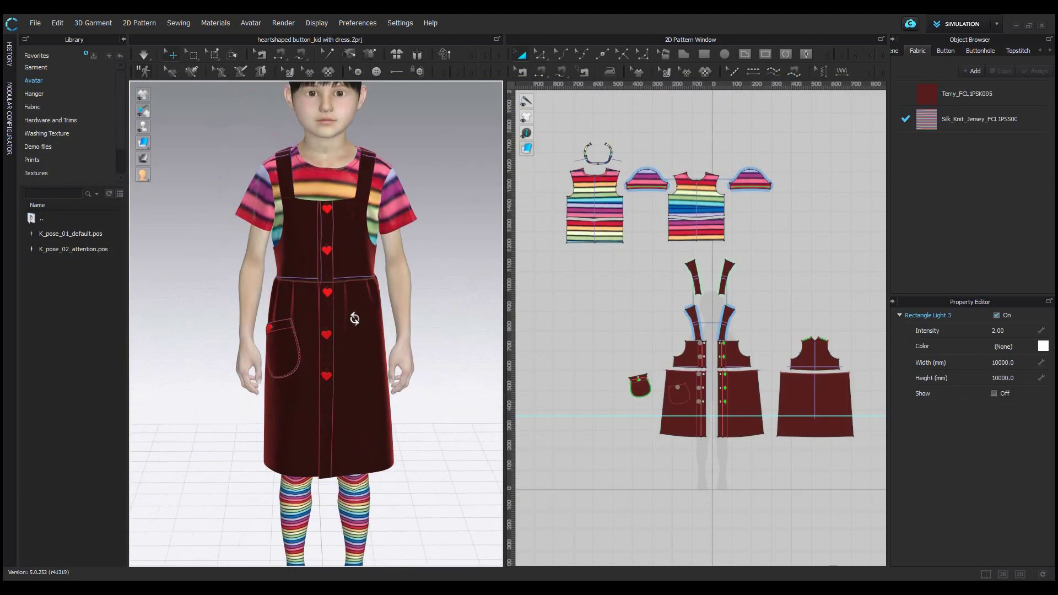
pyautogui.moveTo(354, 319); pyautogui.dragTo(404, 328, button='right')
pyautogui.scroll(3, 379, 323)
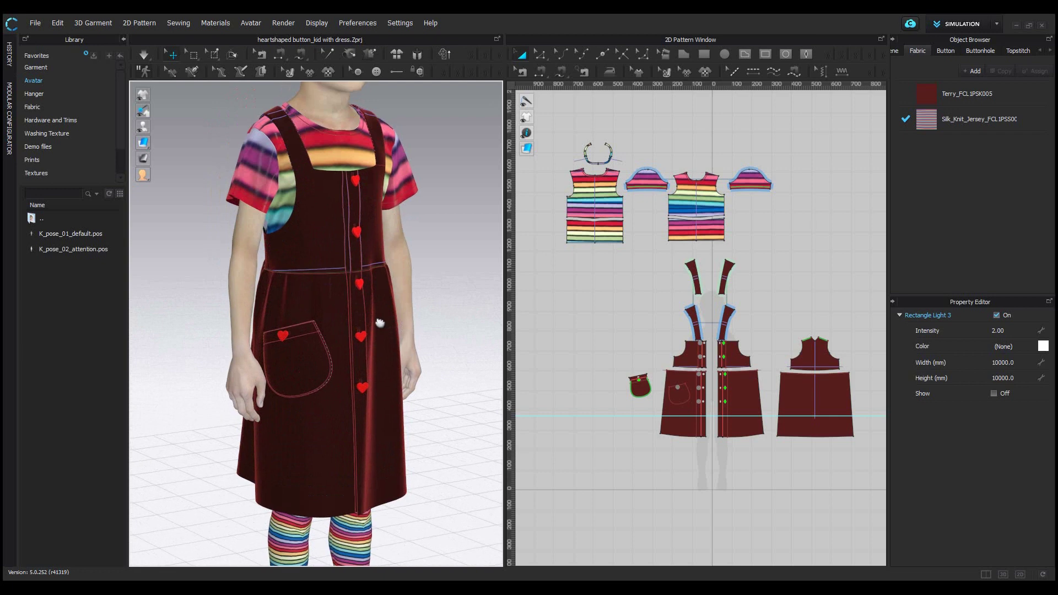
pyautogui.moveTo(378, 323); pyautogui.dragTo(356, 328, button='middle')
pyautogui.scroll(-3, 348, 332)
pyautogui.scroll(-1, 346, 333)
pyautogui.moveTo(344, 335)
pyautogui.mouseDown(button='right')
pyautogui.moveTo(323, 333)
pyautogui.moveTo(345, 335)
pyautogui.mouseUp(button='right')
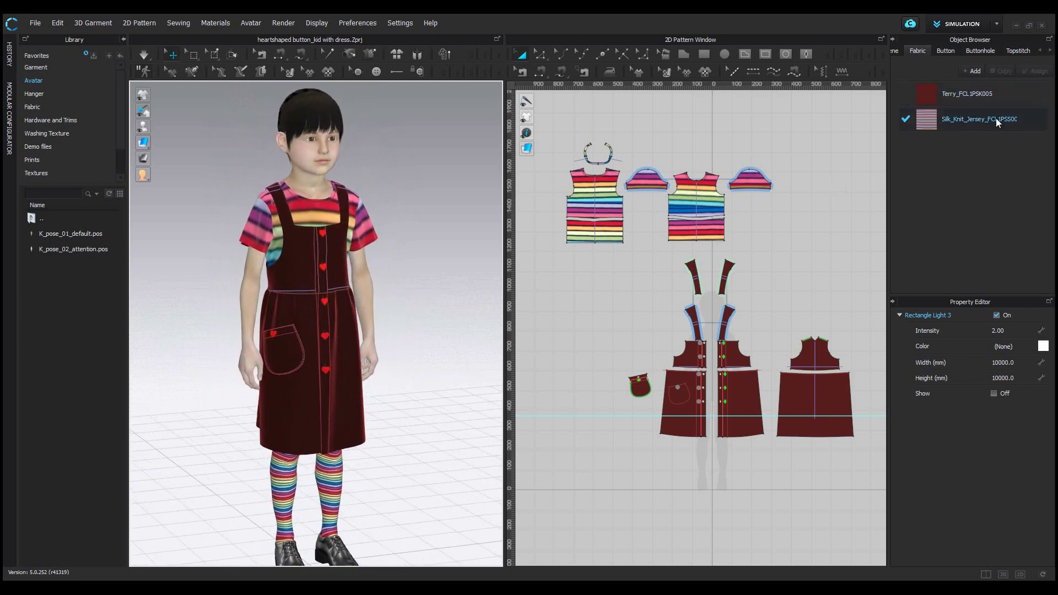
# Step: Duplicate heartbutton_17mm as heartbutton_12mm and set its width to 12 mm
pyautogui.click(949, 51)
pyautogui.click(972, 99)
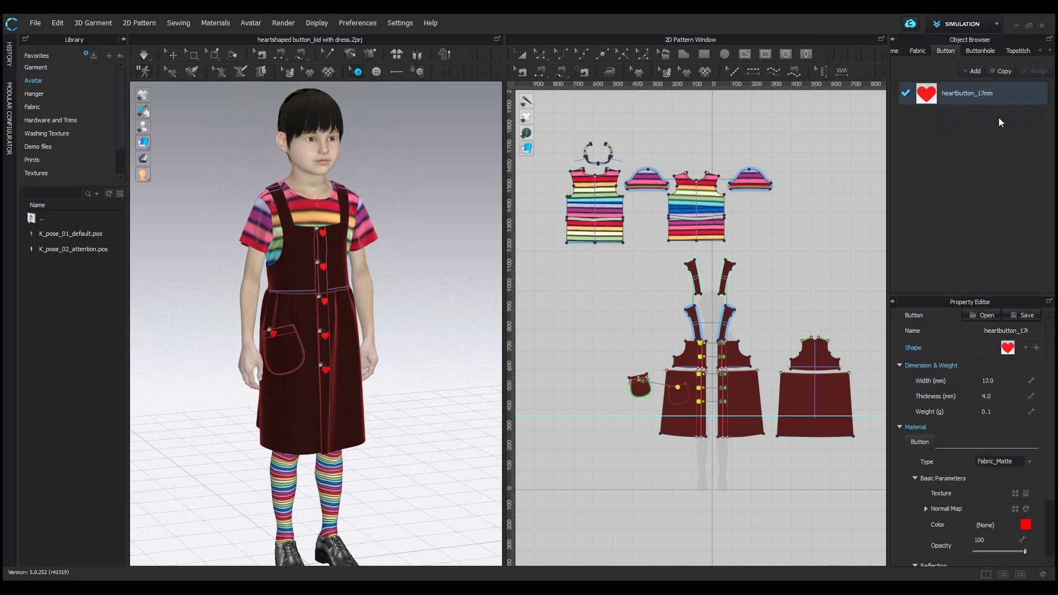
pyautogui.click(1000, 72)
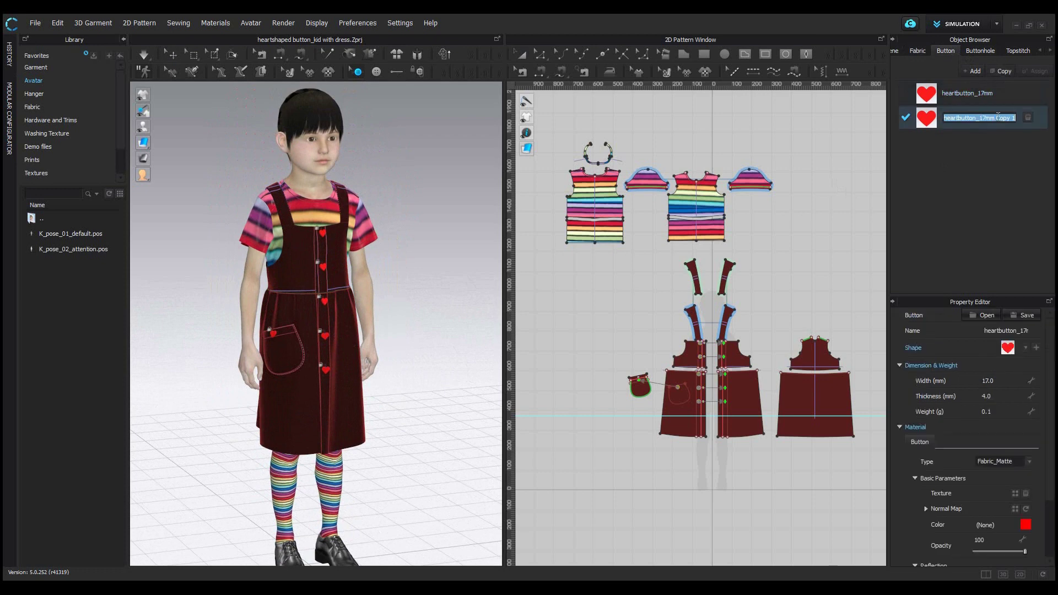
pyautogui.moveTo(1017, 119); pyautogui.dragTo(994, 117)
pyautogui.write('2m')
pyautogui.press('Return')
pyautogui.click(995, 381)
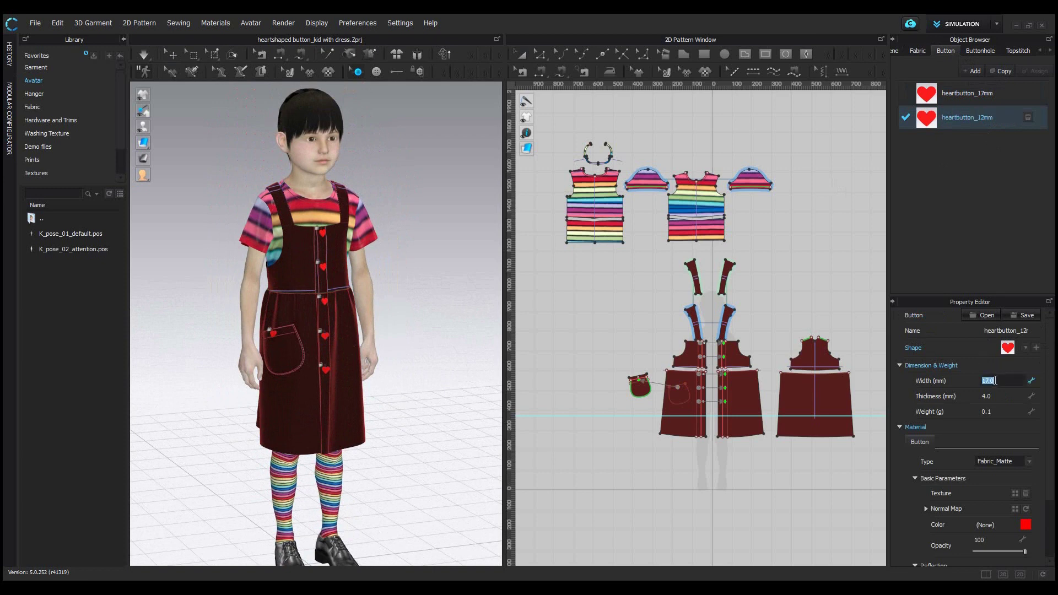
pyautogui.write('12')
pyautogui.press('Return')
# Step: Apply the 12 mm heart to the pocket button and view the dress from the front
pyautogui.moveTo(269, 359); pyautogui.dragTo(272, 334)
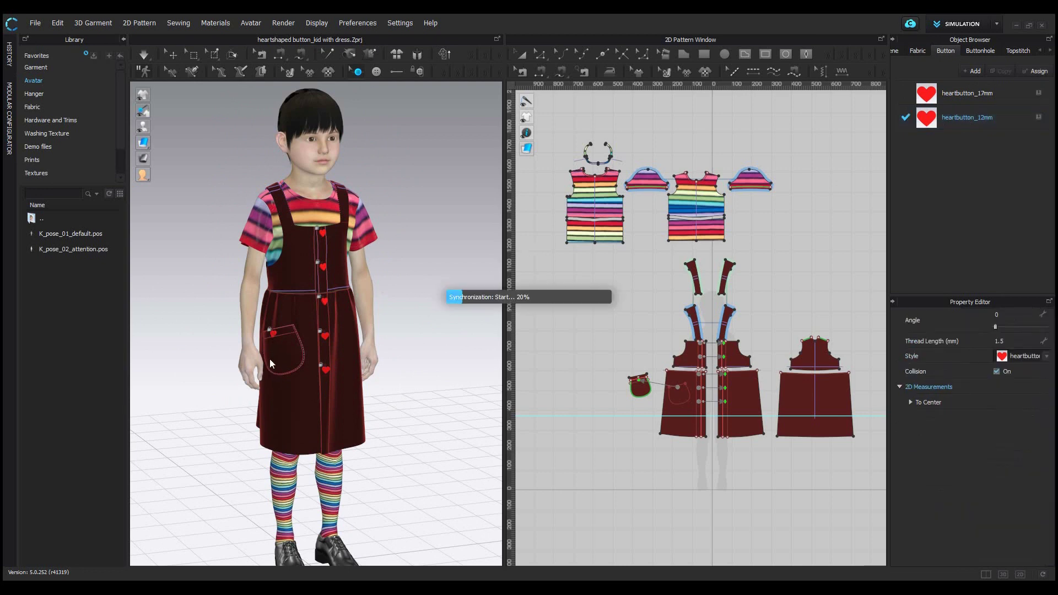
pyautogui.scroll(1, 275, 352)
pyautogui.scroll(5, 278, 353)
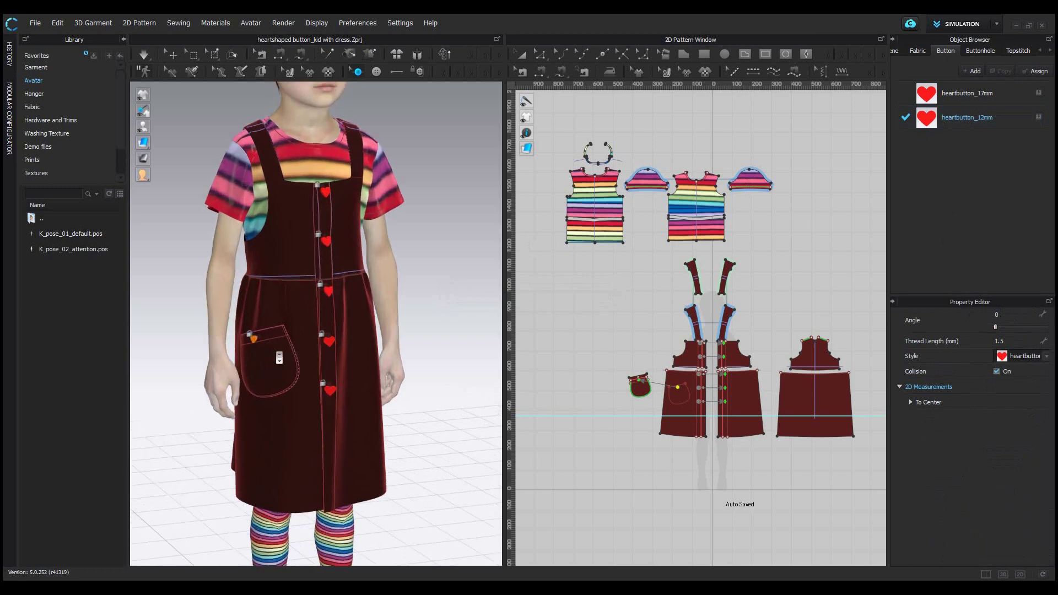
pyautogui.click(443, 263)
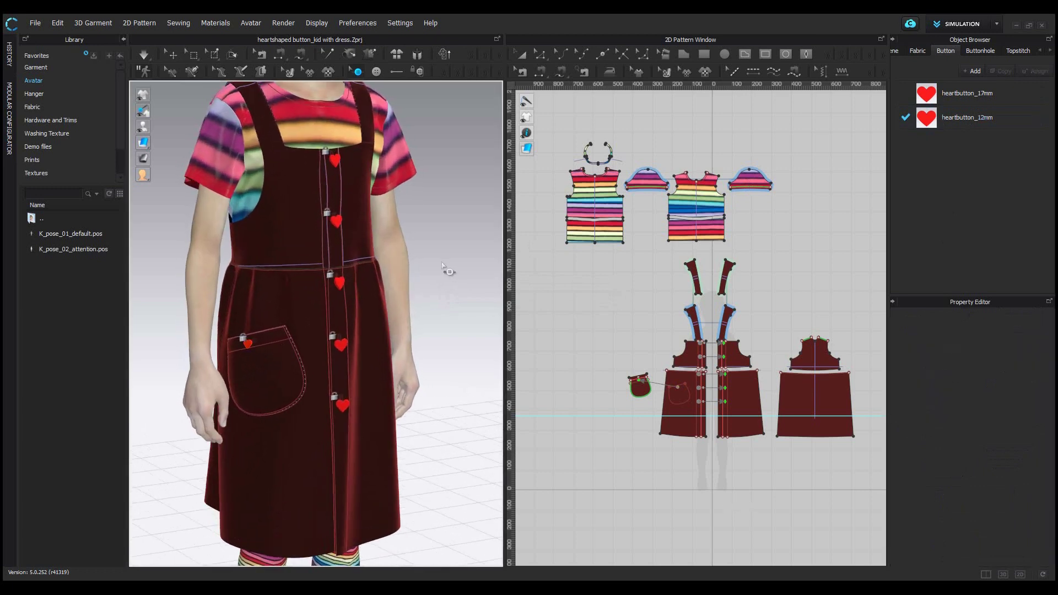
pyautogui.press('q')
pyautogui.moveTo(391, 330); pyautogui.dragTo(362, 330, button='right')
pyautogui.press('space')
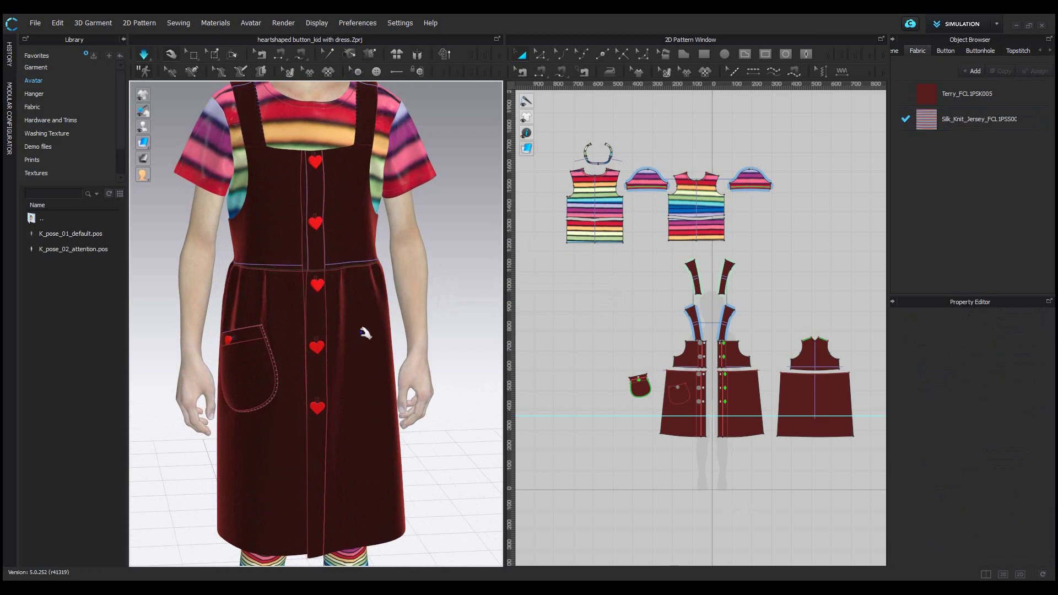
pyautogui.scroll(-2, 277, 339)
pyautogui.moveTo(270, 339); pyautogui.dragTo(306, 339, button='right')
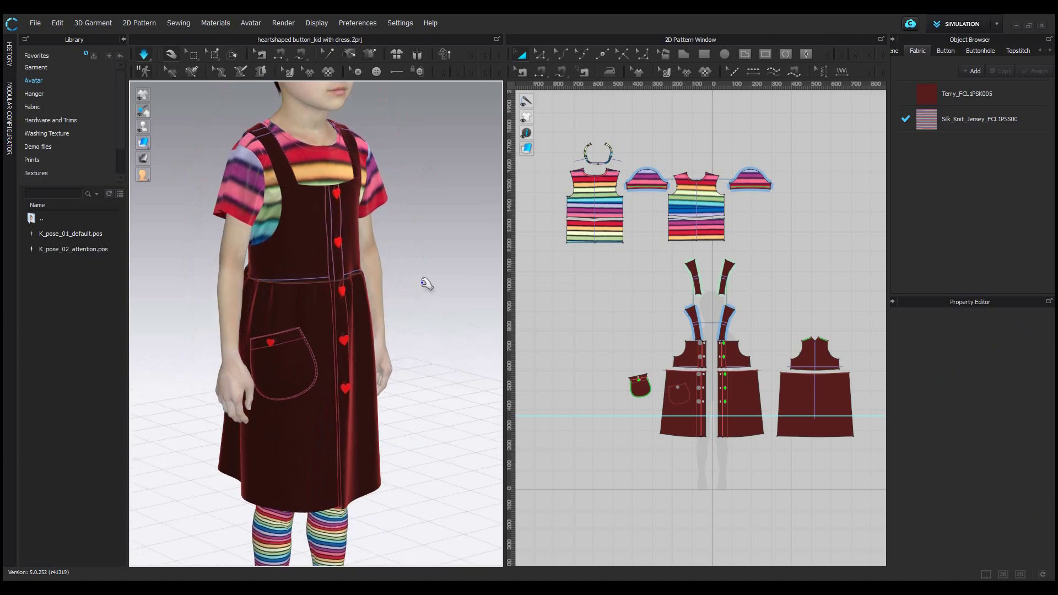
pyautogui.scroll(-4, 425, 284)
pyautogui.moveTo(424, 283); pyautogui.dragTo(404, 284, button='right')
pyautogui.scroll(-1, 406, 288)
pyautogui.moveTo(408, 289); pyautogui.dragTo(408, 271, button='middle')
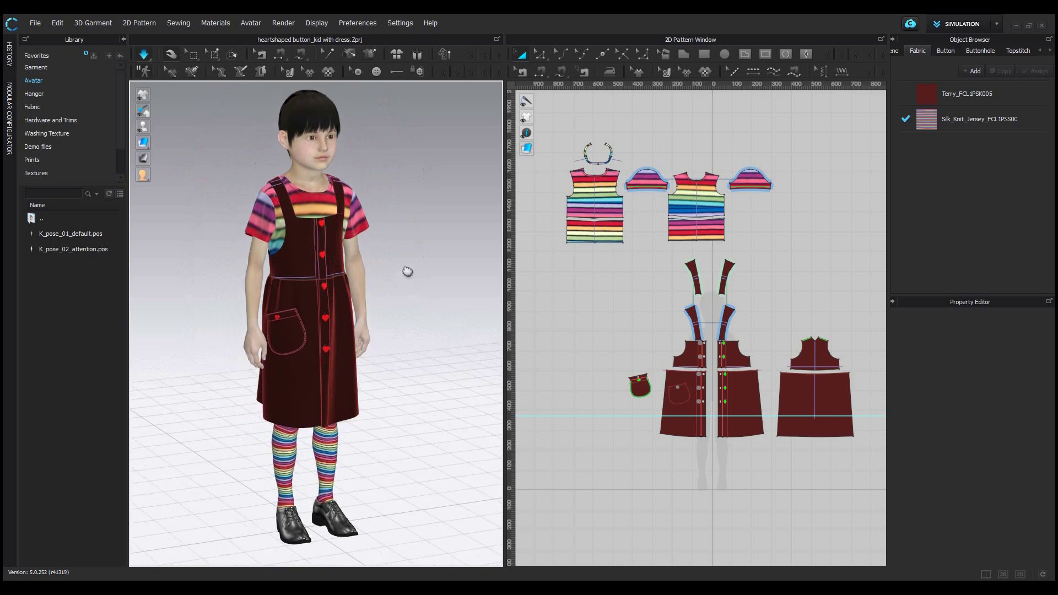
pyautogui.rightClick(402, 266)
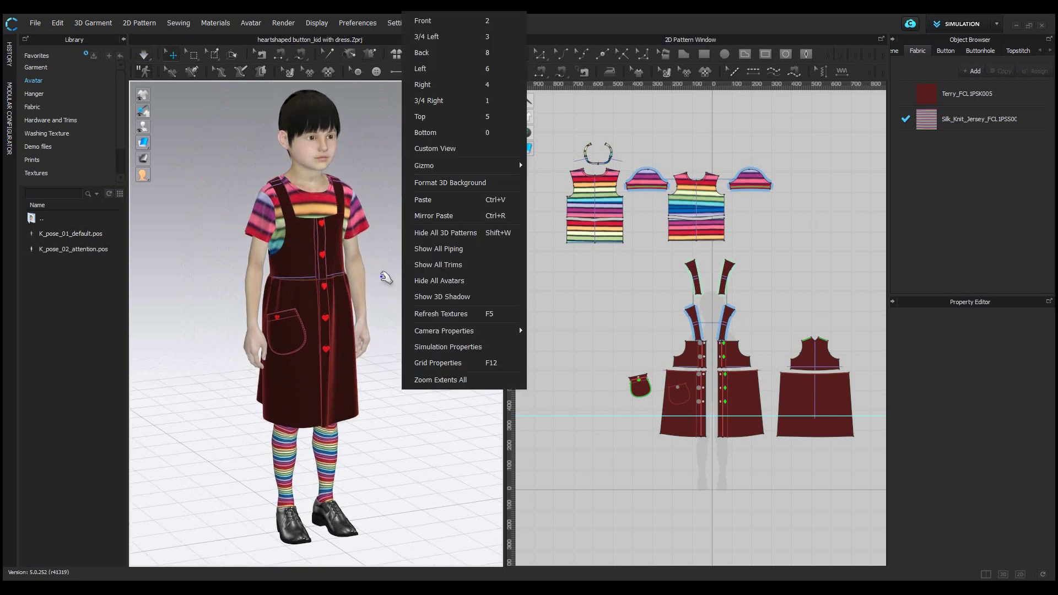
pyautogui.click(381, 271)
pyautogui.press('space')
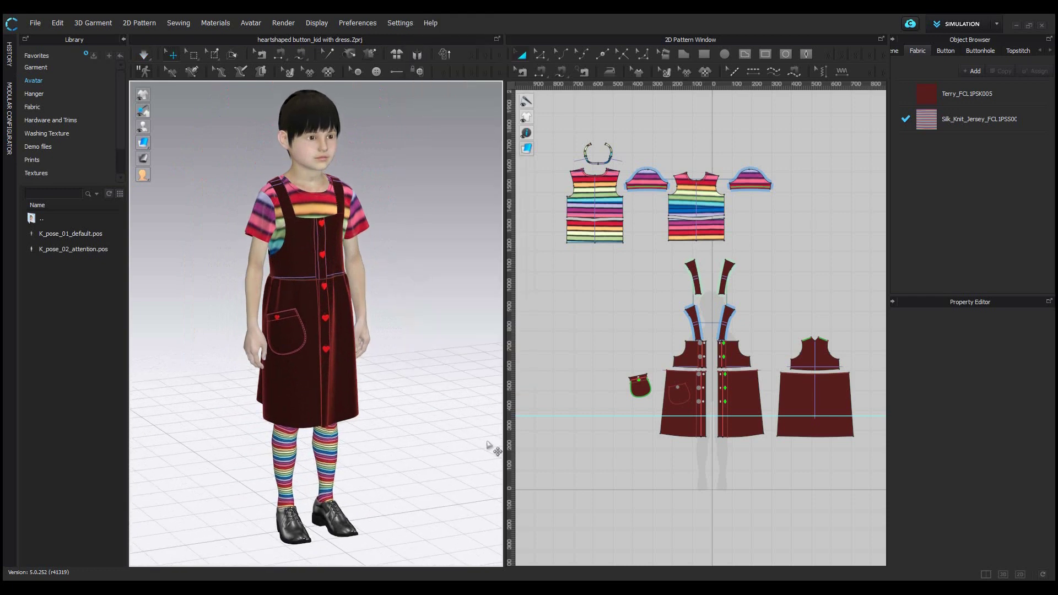